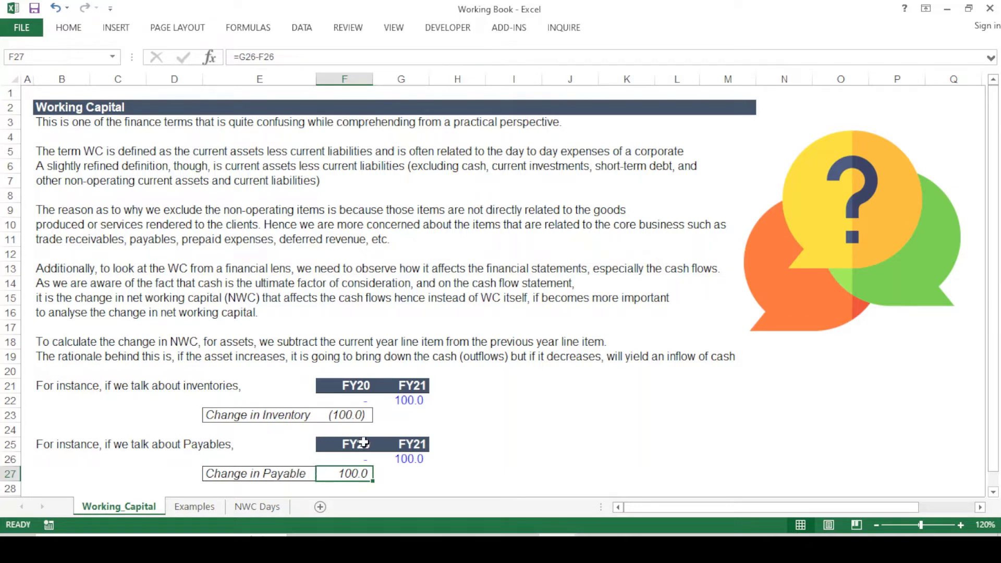
Step: Examine the Change in Inventory and Change in Payable formulas on the Working_Capital sheet, finishing at cell A1
click(357, 416)
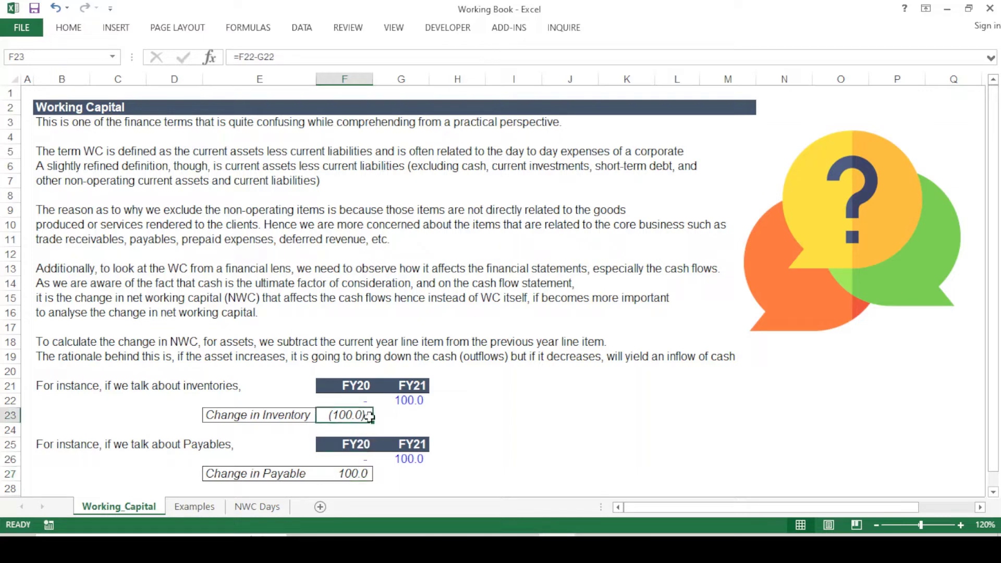
key(F2)
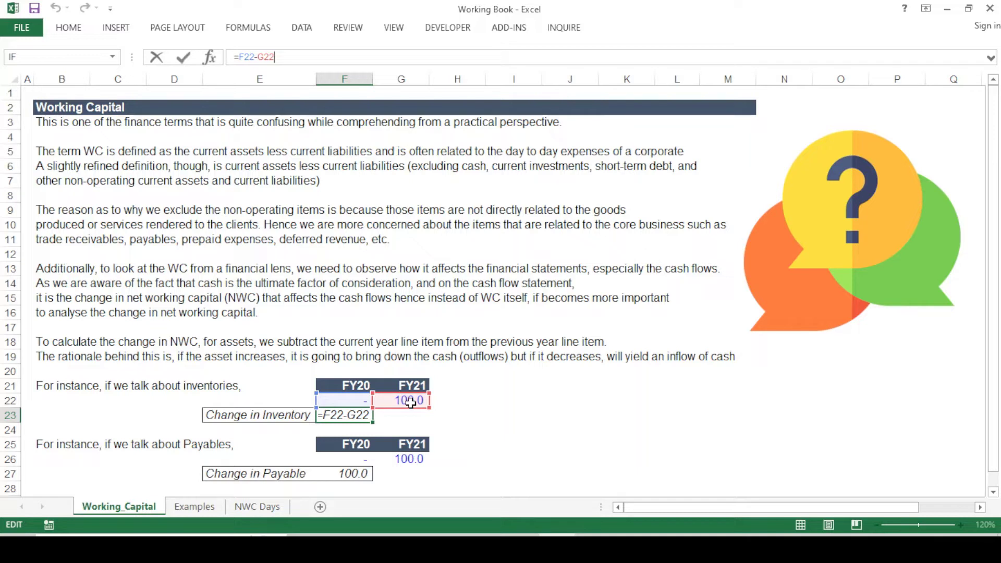
key(ctrl+Return)
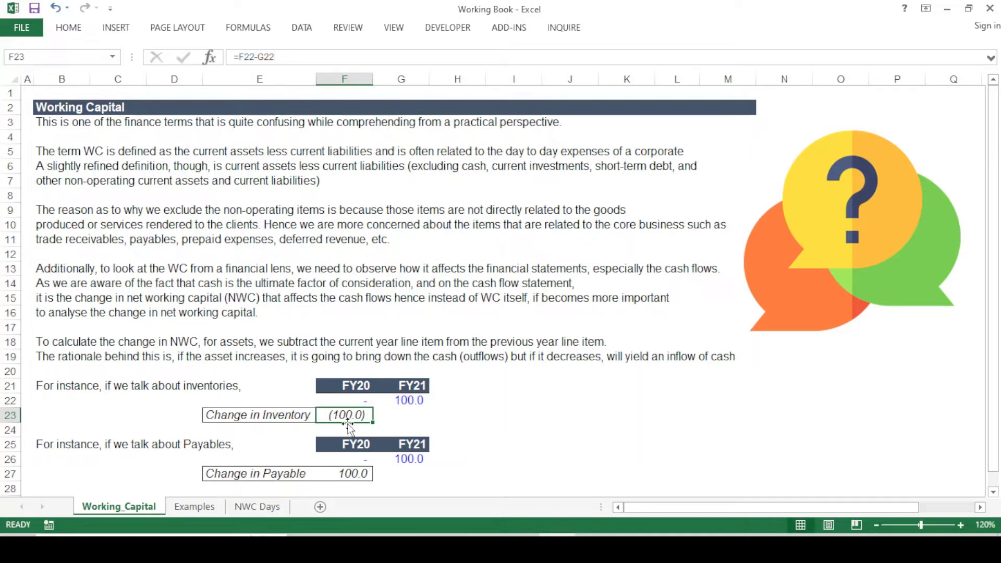
click(354, 472)
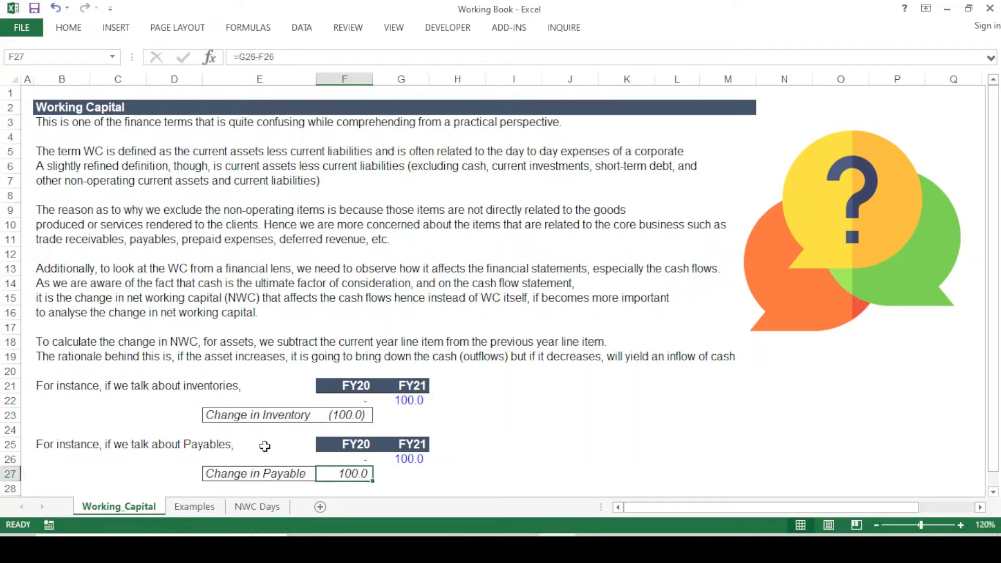
double_click(353, 471)
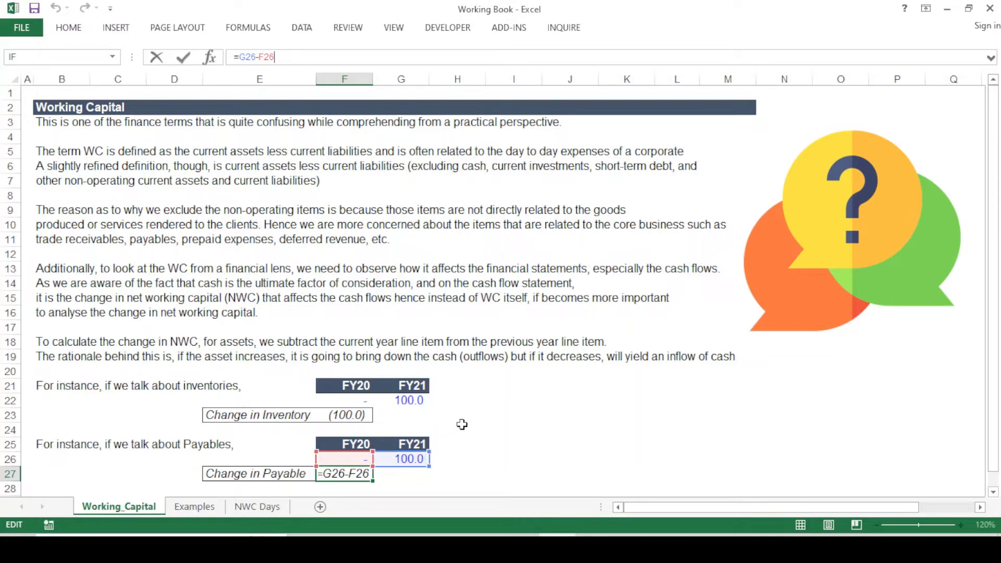
key(ctrl+Return)
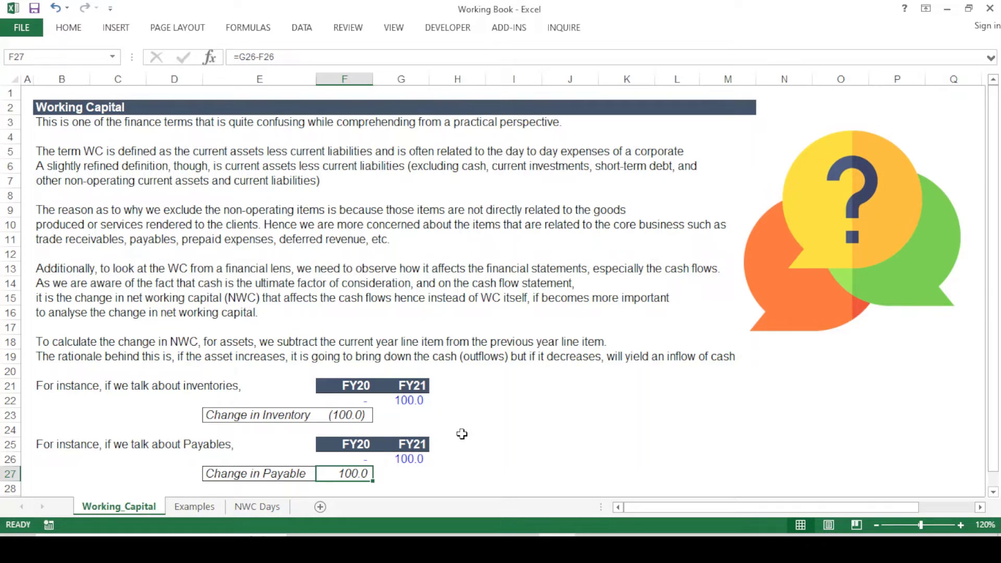
key(ctrl+Left)
key(ctrl+Left)
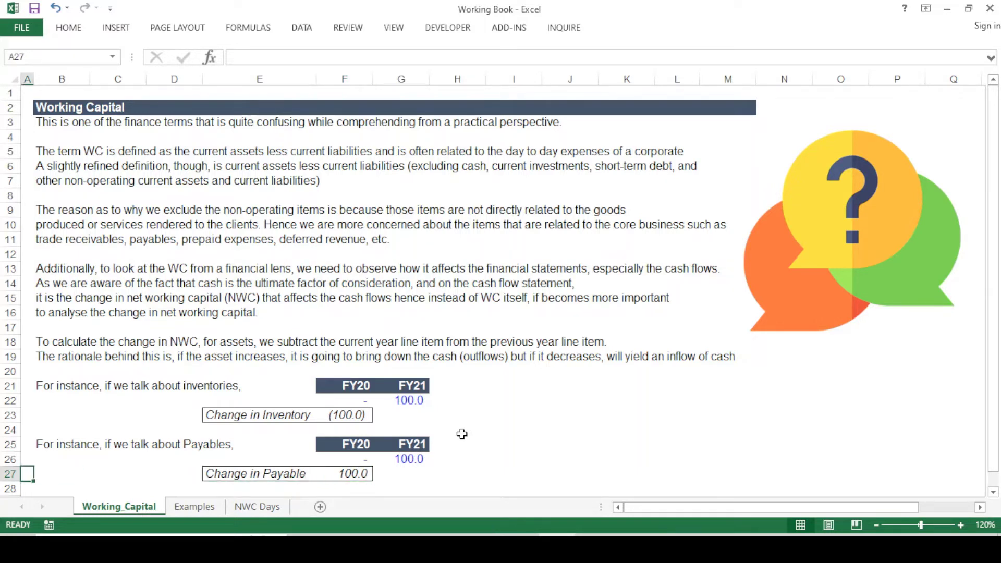
key(ctrl+Up)
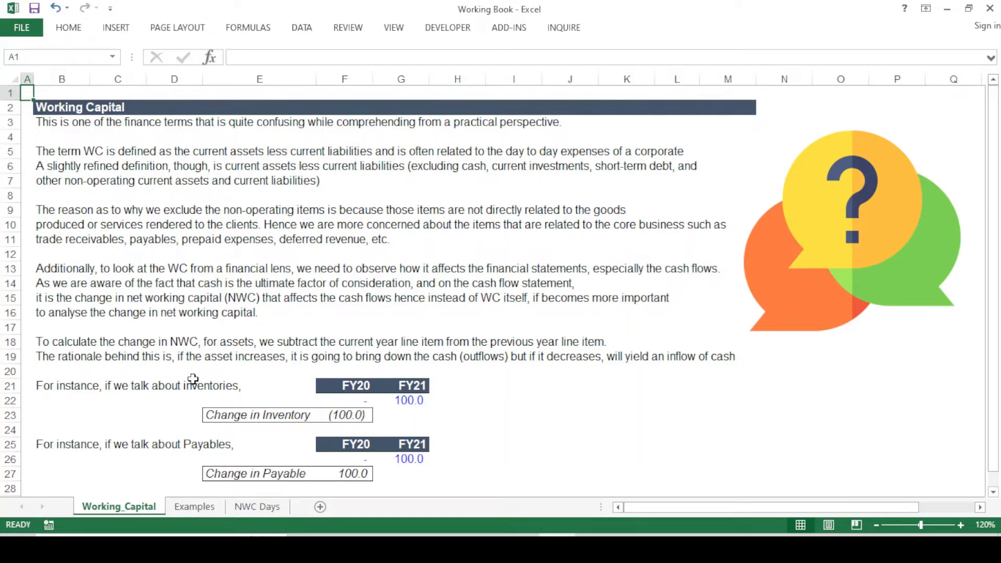
Step: Open the Examples sheet and examine the Working Capital Changes line items for Avenue Supermarts Limited
click(193, 506)
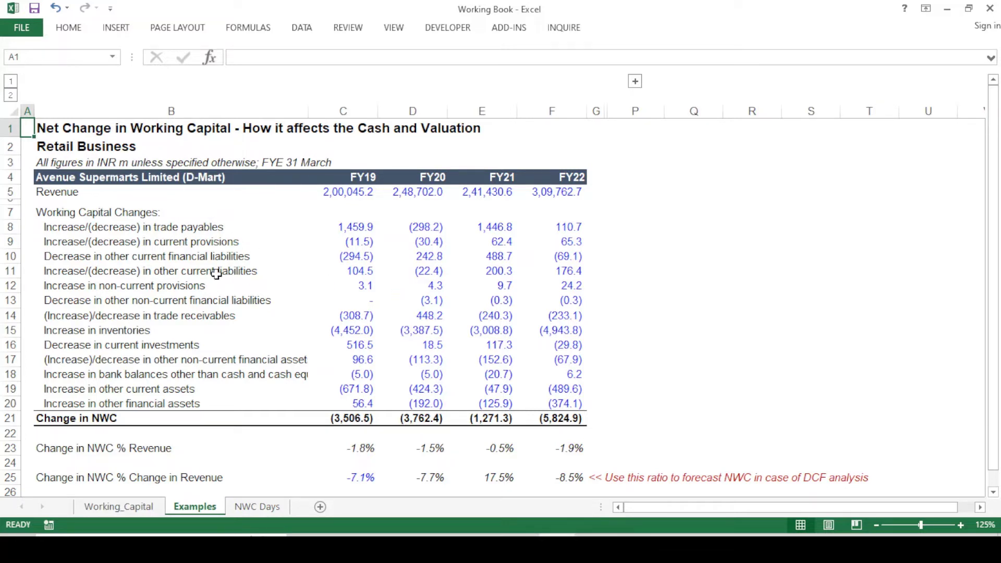
drag(78, 211, 130, 386)
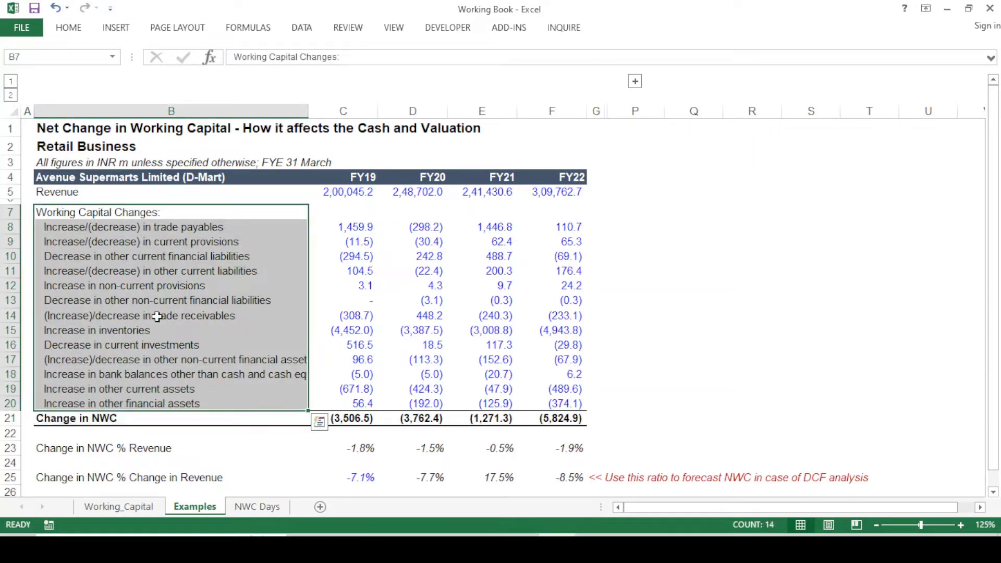
click(153, 316)
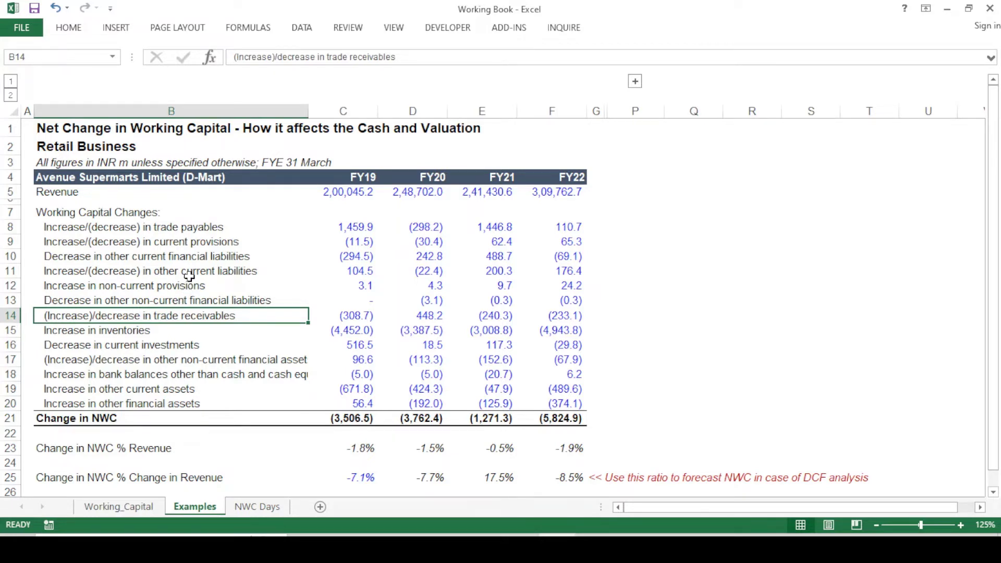
click(178, 344)
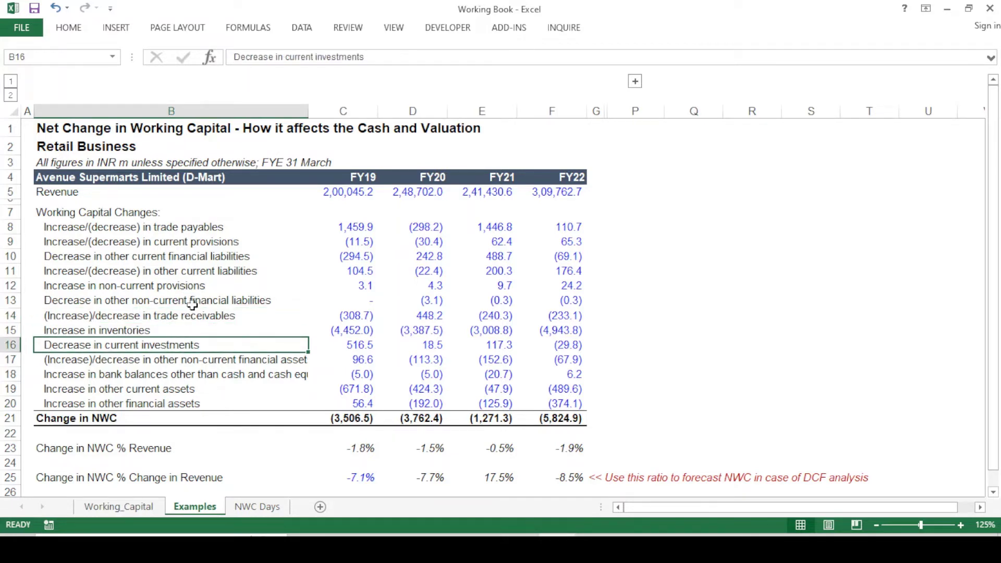
click(184, 286)
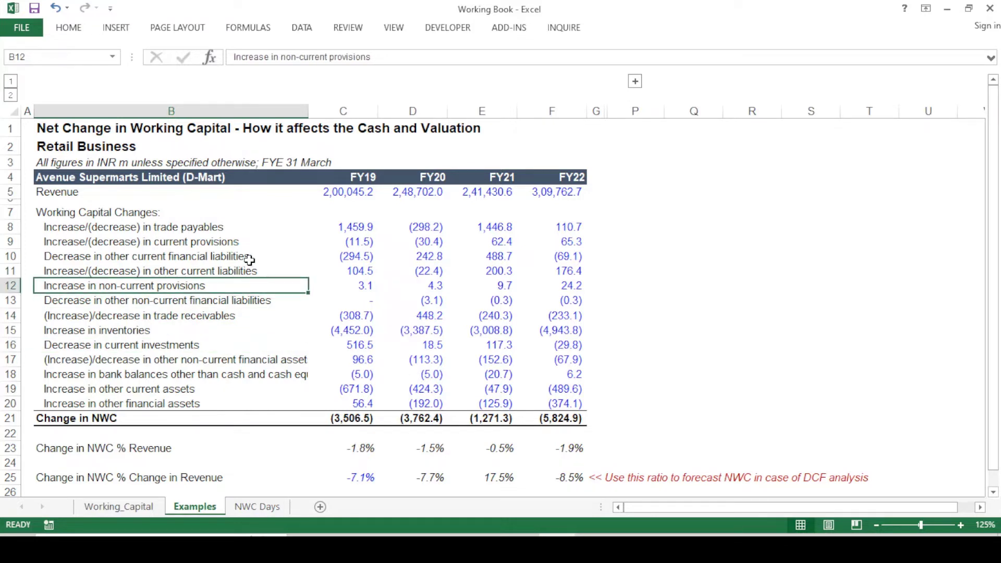
click(94, 212)
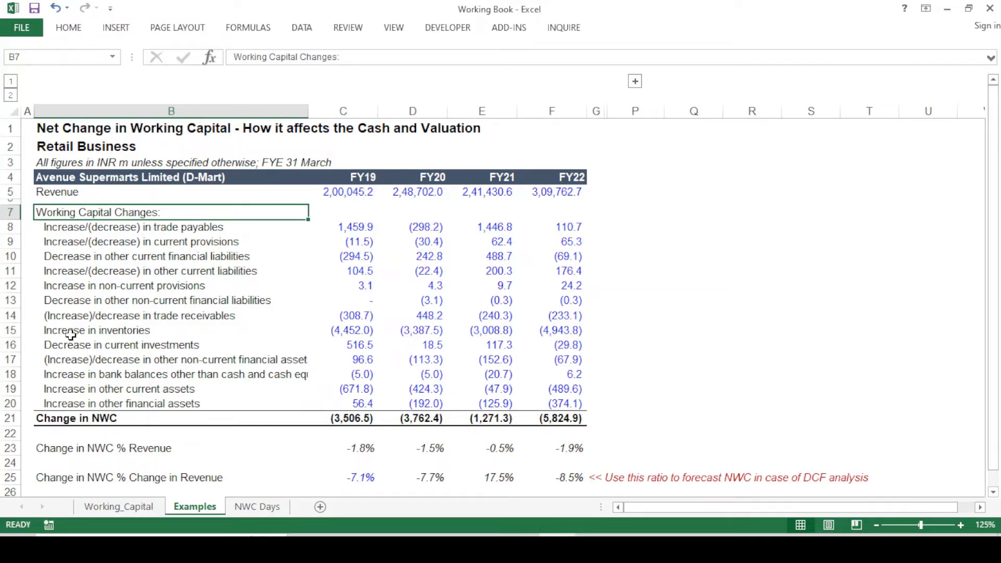
Step: Examine the Avenue Supermarts inventory changes, the FY21–FY22 trade receivables changes and the FY19–FY20 Change in NWC totals
drag(68, 332, 563, 324)
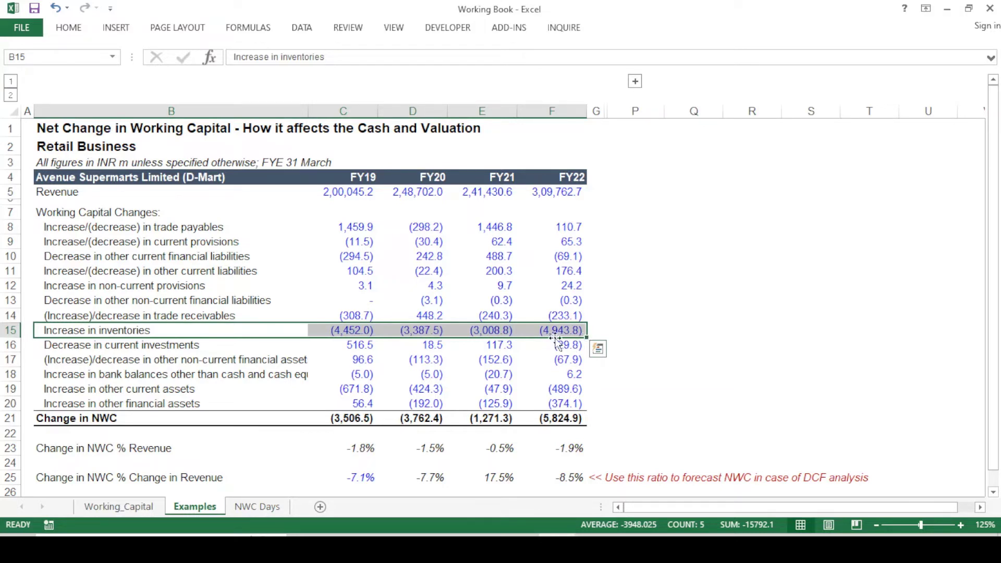
drag(482, 315, 552, 316)
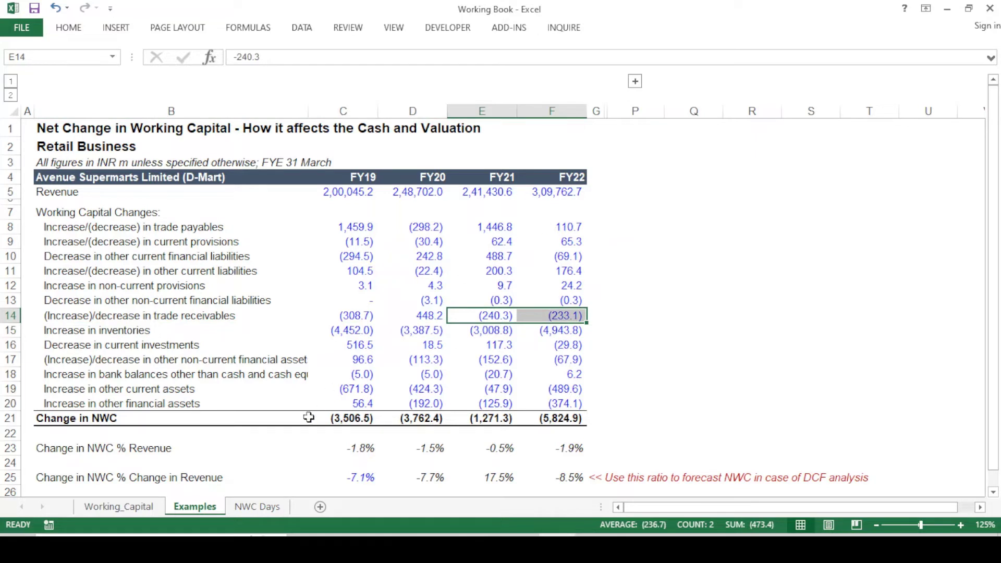
drag(359, 418, 428, 422)
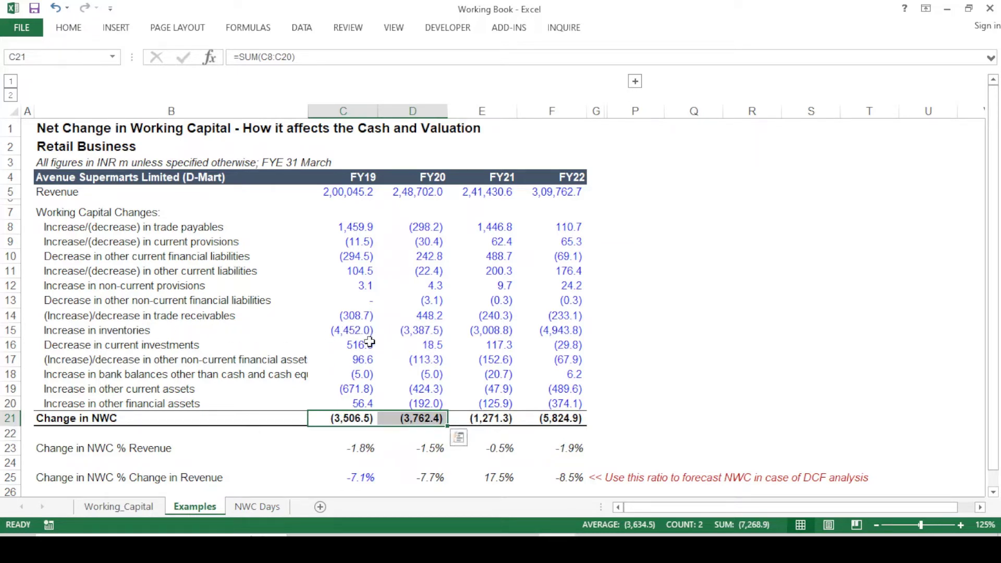
click(401, 375)
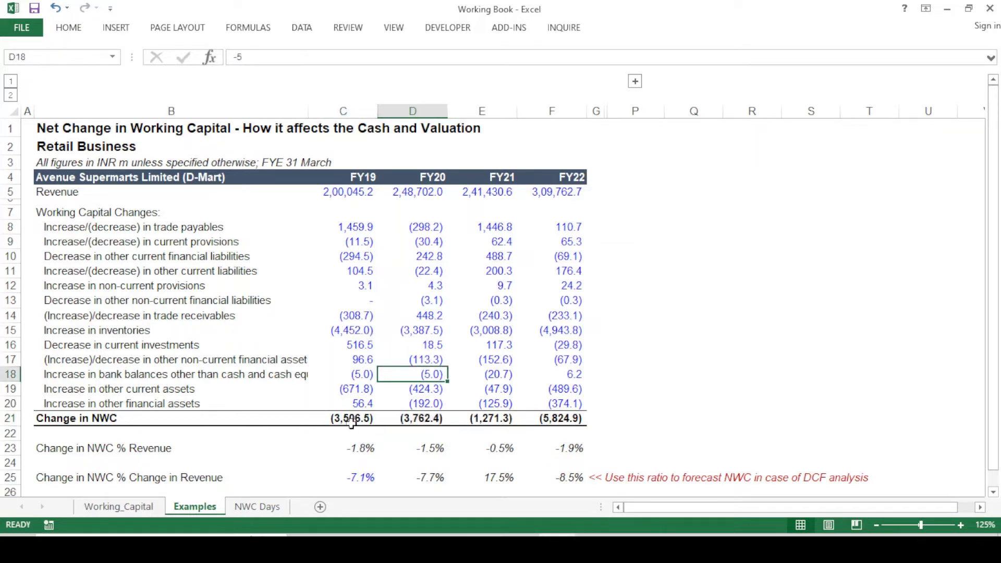
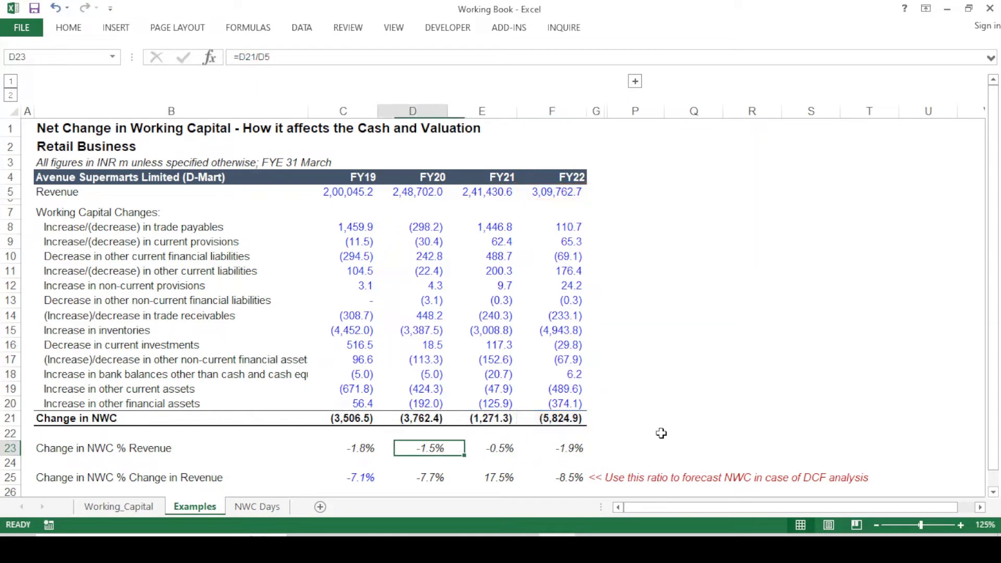
Step: Examine the Change in NWC % Revenue row for Avenue Supermarts across FY19 to FY22
key(shift+Right)
key(shift+Right)
key(shift+Right)
key(ctrl+v)
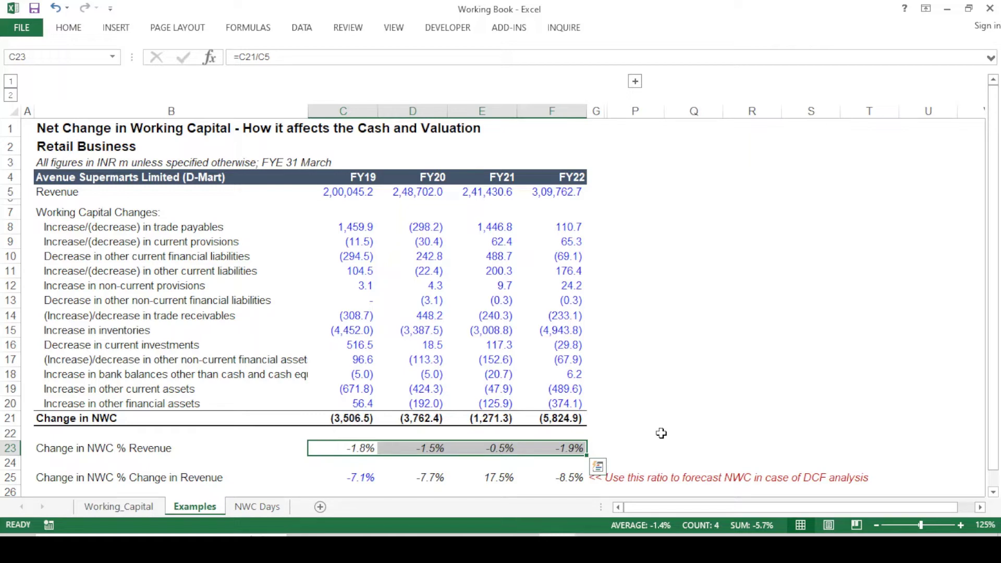
key(Left)
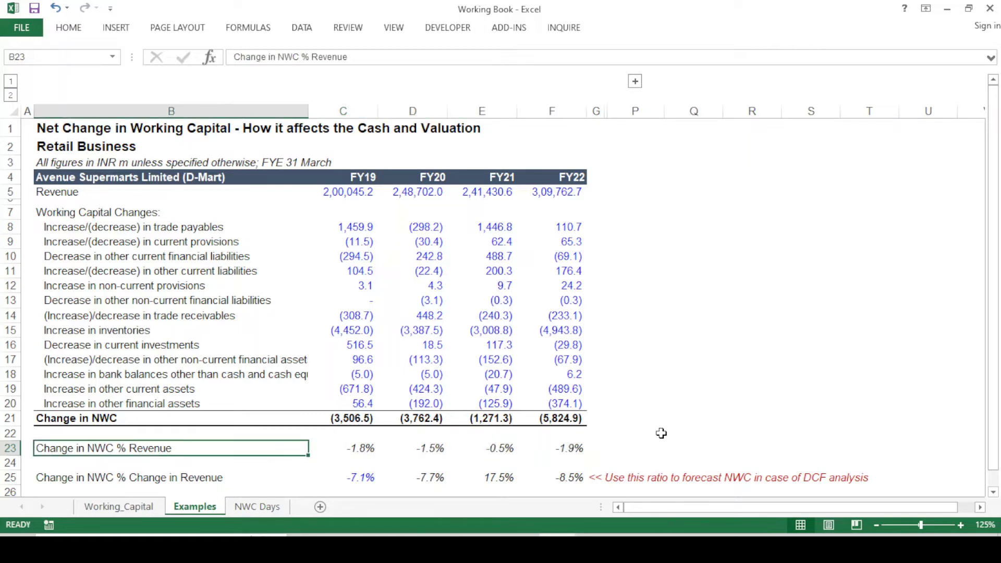
key(ctrl+shift+Right)
key(ctrl+shift+Right)
key(Left)
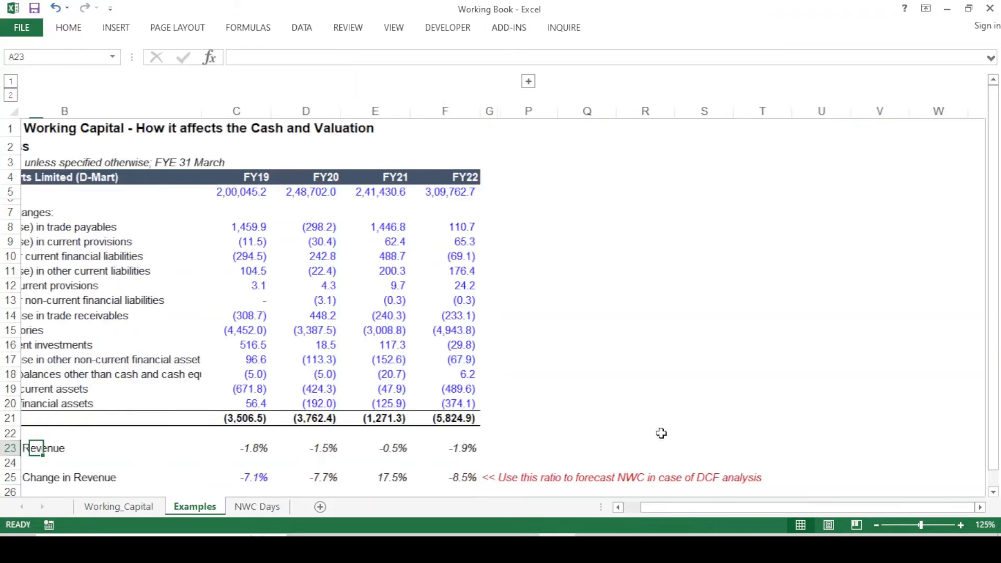
key(Right)
key(ctrl+shift+Right)
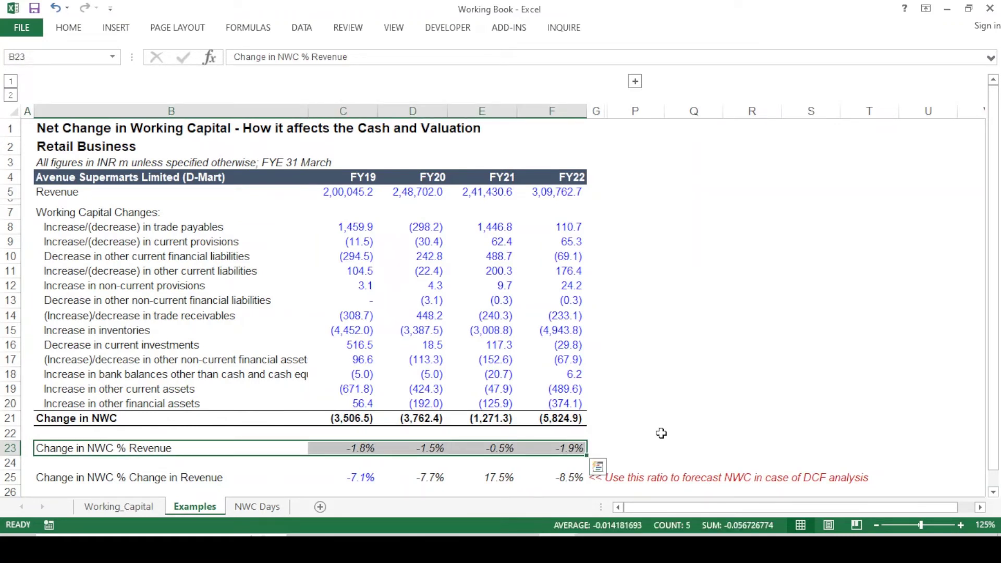
Step: Inspect the FY20 formula in the Change in NWC % Change in Revenue row for Avenue Supermarts
key(Down)
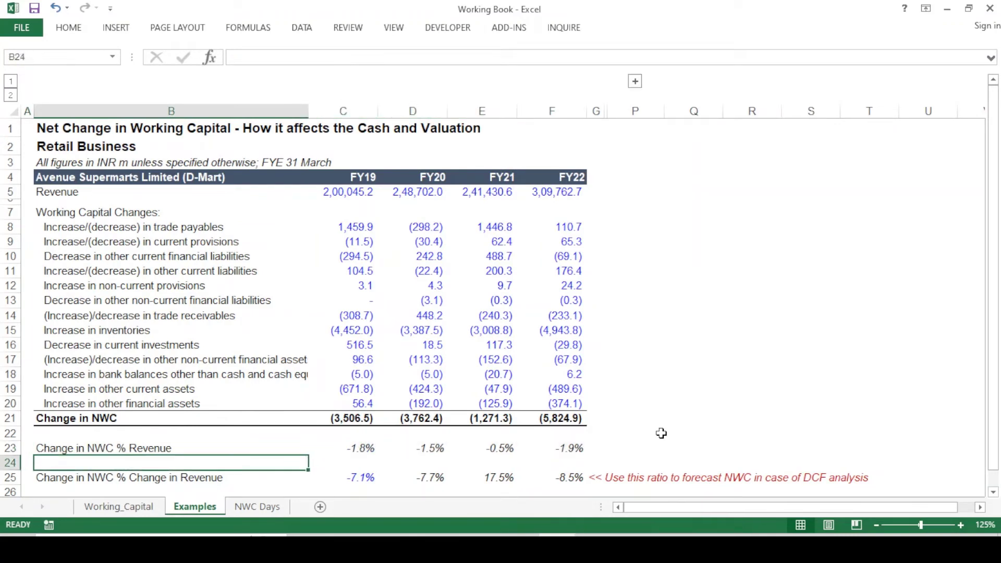
key(Down)
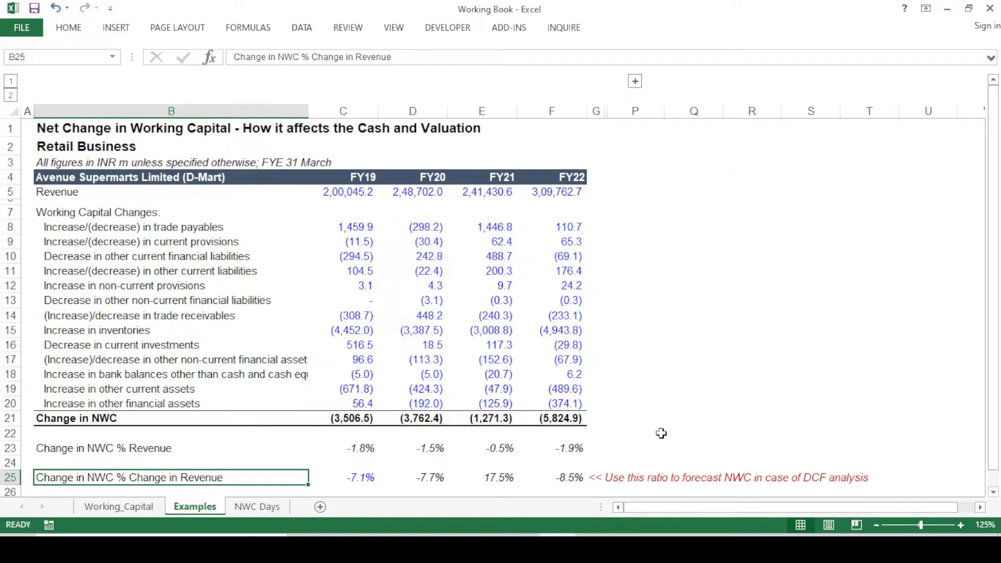
key(Right)
key(Right)
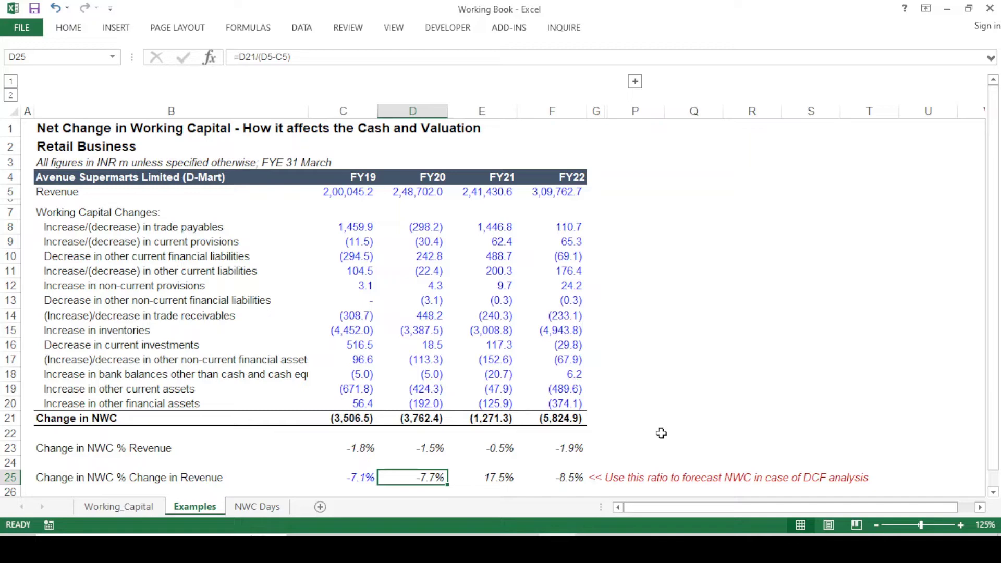
Step: Expand the collapsed column group on the Examples sheet to reveal the Subscription Based Business table for Netflix, Inc
key(ctrl+Home)
click(635, 81)
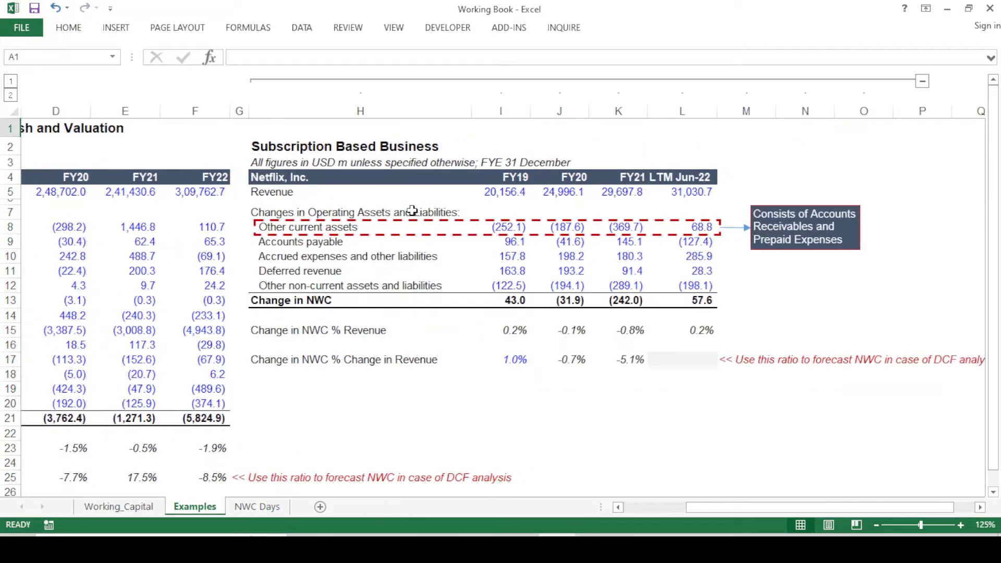
key(Right)
key(Right)
key(Right)
key(Right)
key(Right)
key(Right)
key(Right)
key(Right)
key(Right)
key(Right)
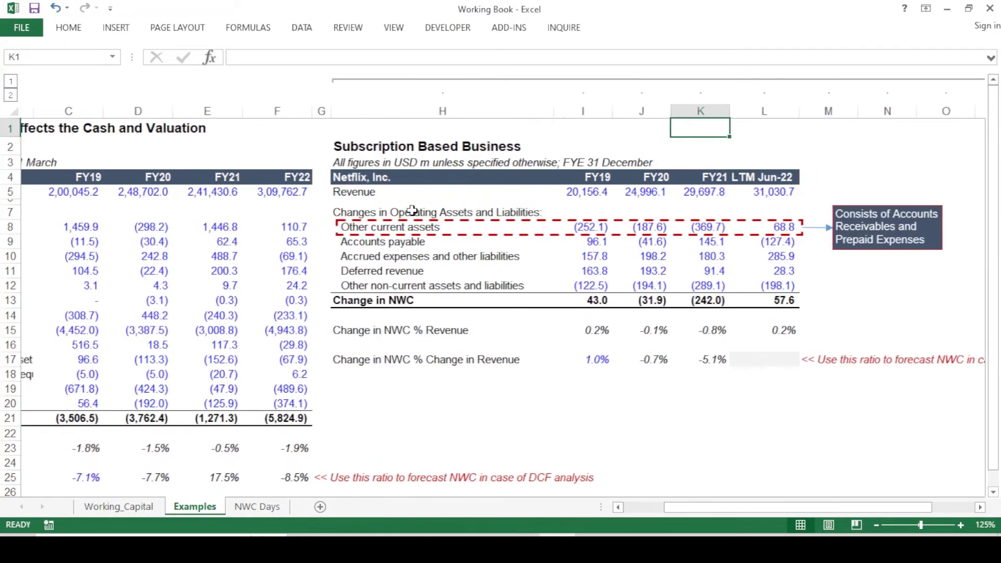
key(Down)
key(Down)
key(Down)
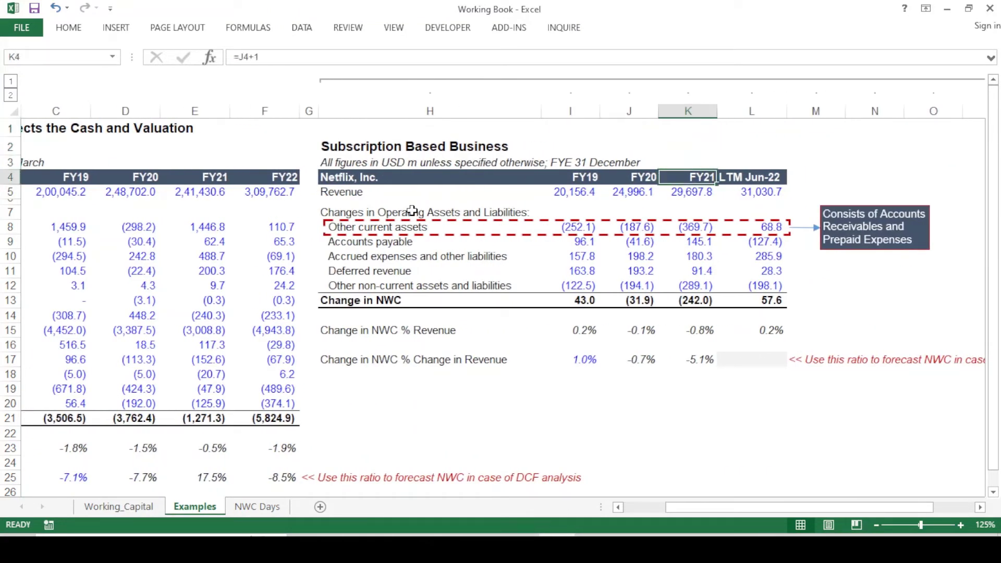
key(Right)
key(Right)
key(Right)
key(Right)
key(Right)
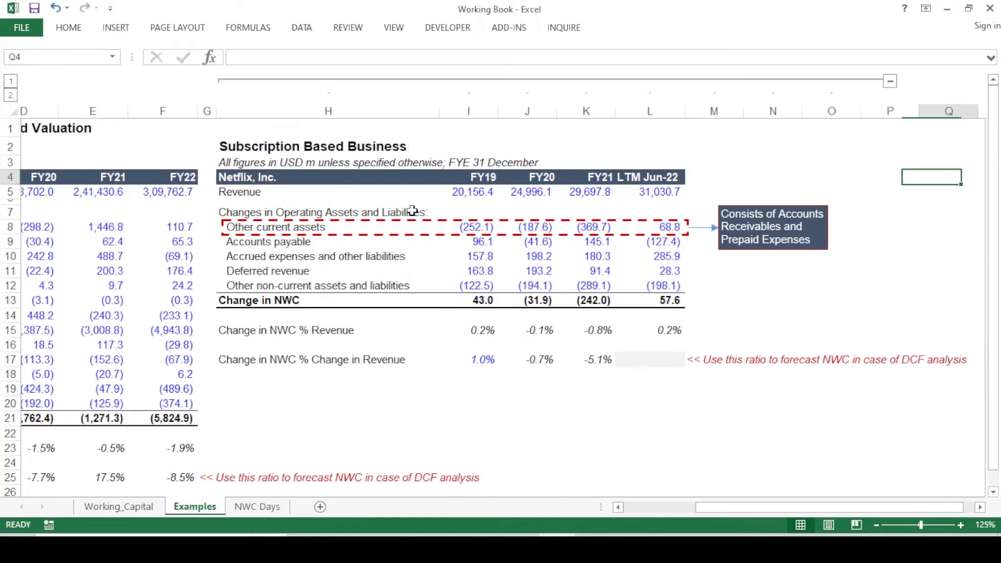
key(Left)
key(Left)
key(Left)
key(Left)
key(Left)
key(Left)
key(Left)
key(Left)
key(Left)
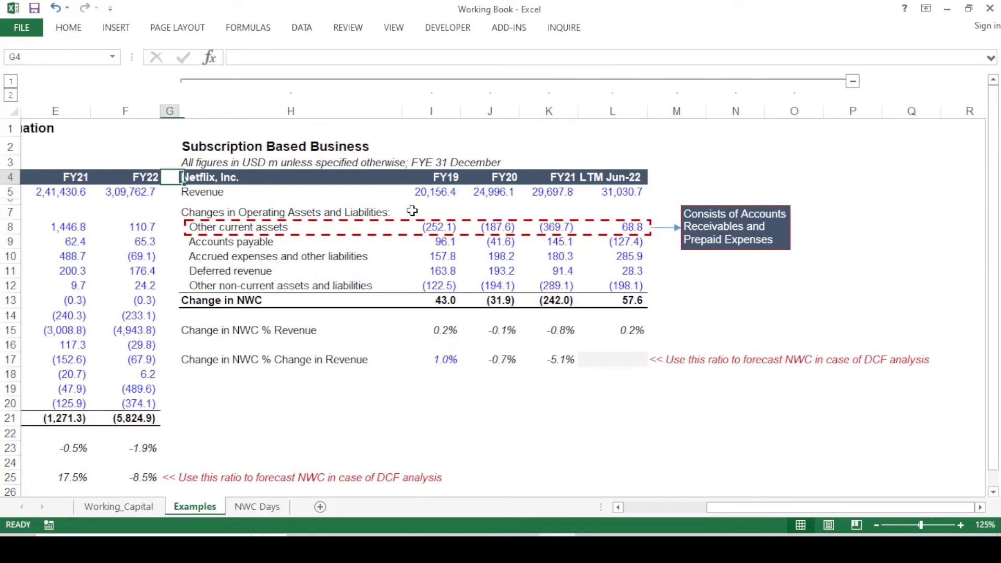
Step: Examine the Netflix table's row headings and its revenue figures from FY19 through LTM Jun-22
key(Right)
key(Up)
key(Up)
key(Down)
key(Down)
key(Down)
key(Down)
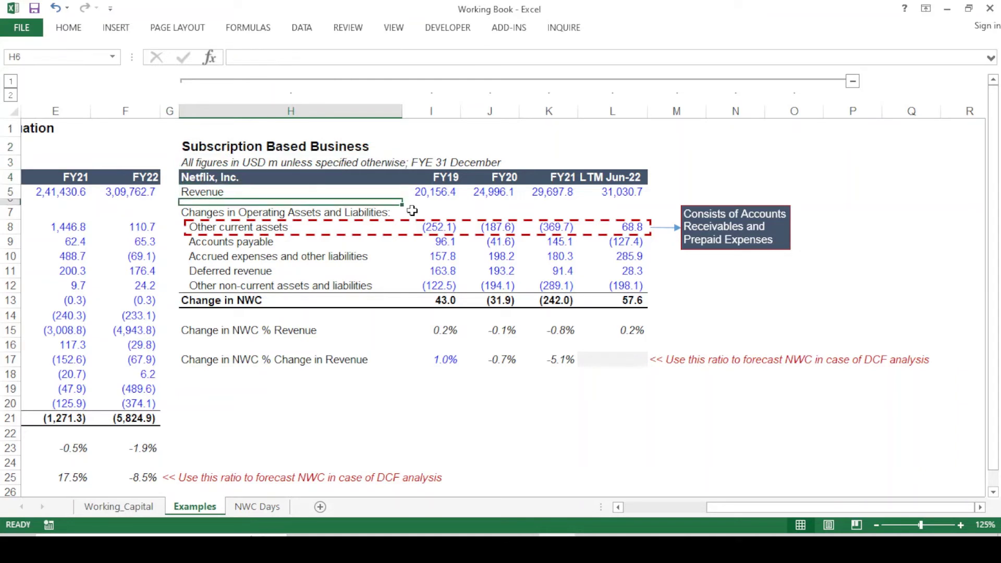
key(Down)
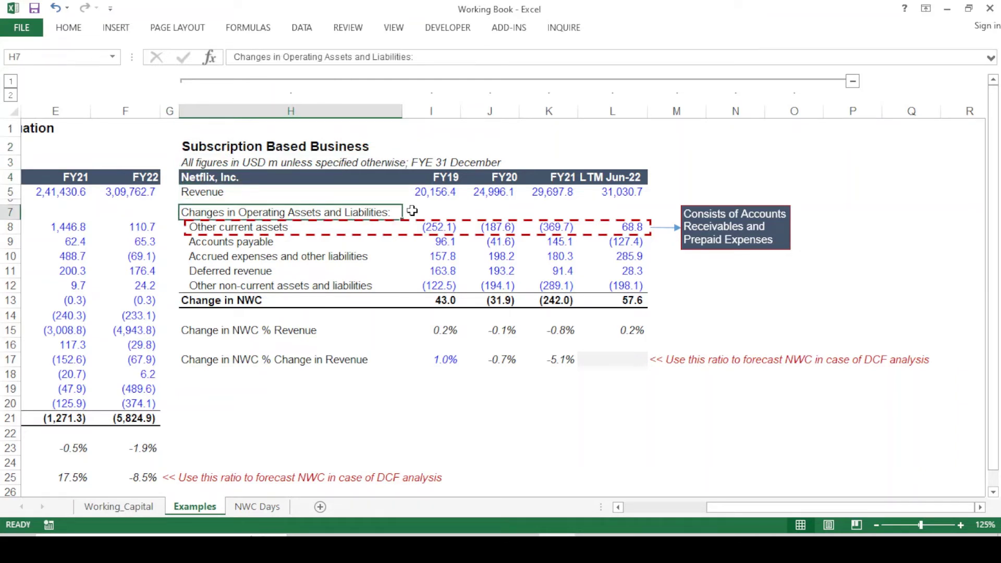
key(Up)
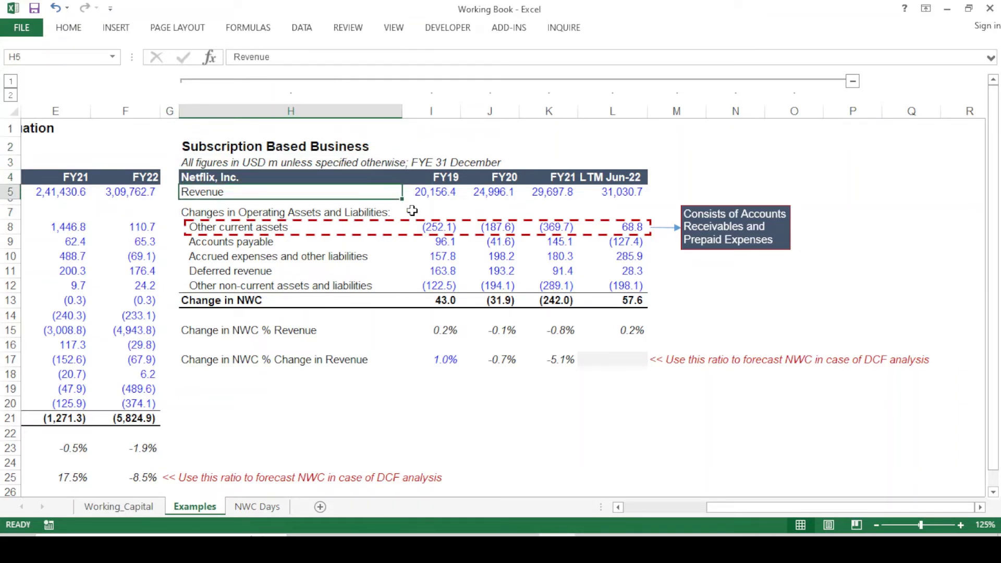
key(Right)
key(Right)
key(Right)
key(Right)
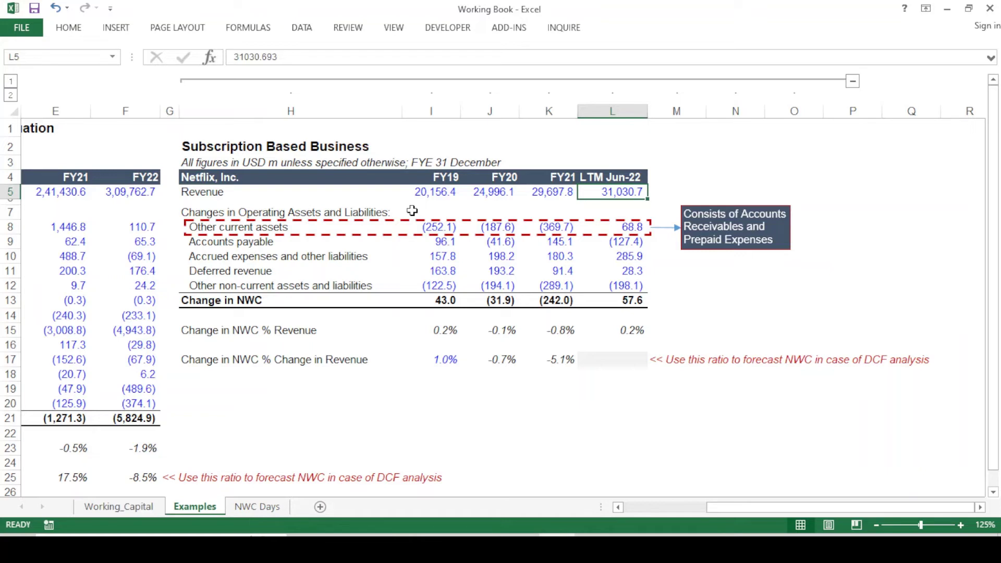
Step: Examine Netflix's LTM Jun-22 changes in operating assets and liabilities down to the Change in NWC total
key(Down)
key(Down)
key(Down)
key(Down)
key(Down)
key(Down)
key(Down)
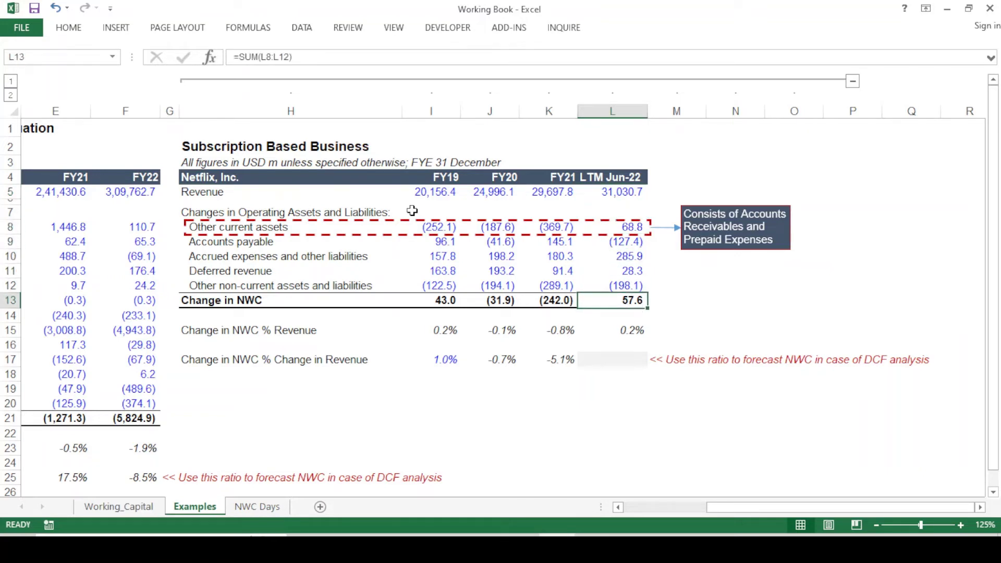
Step: Examine Netflix's Deferred revenue row across FY19 through LTM Jun-22
key(Up)
key(Up)
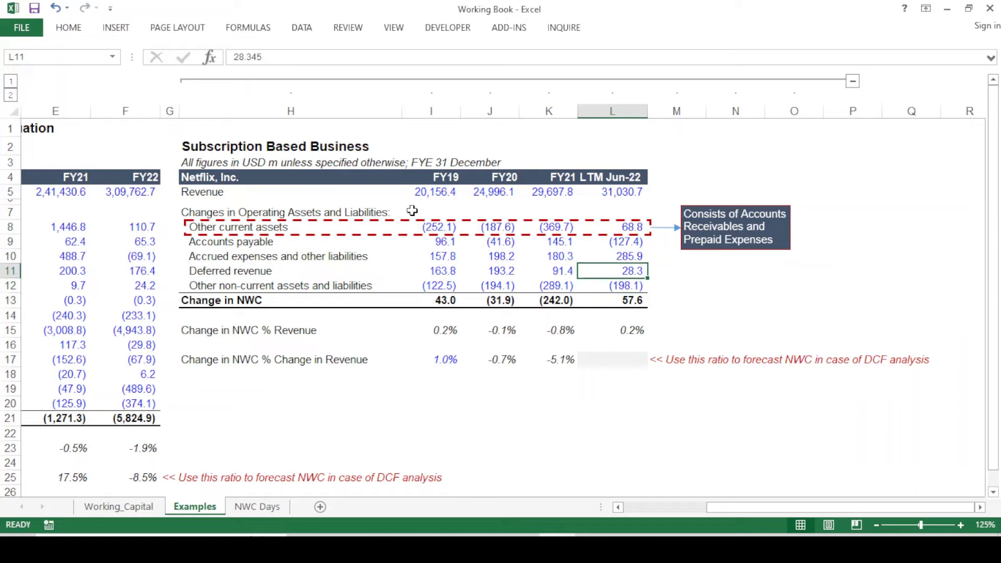
key(Left)
key(Left)
key(Left)
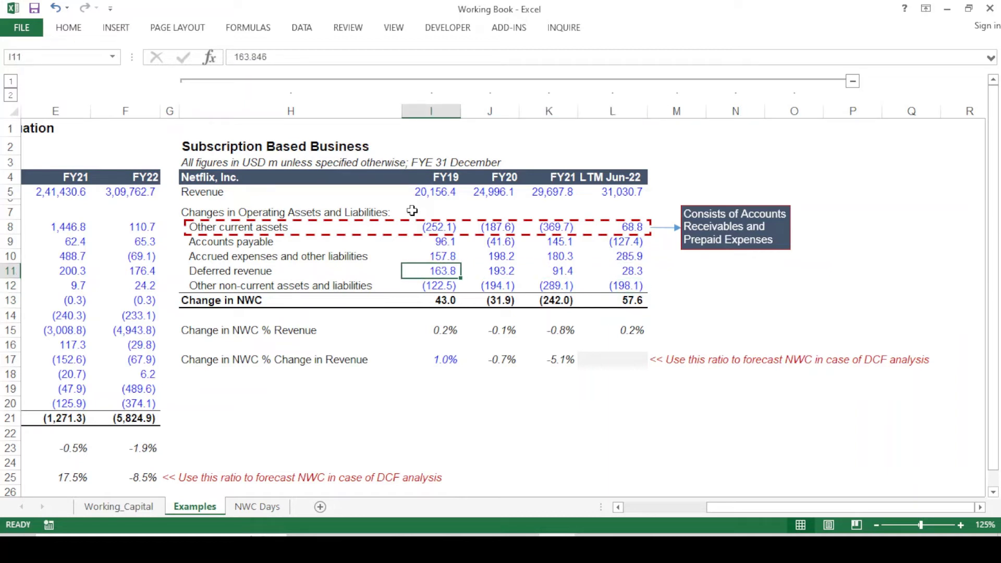
key(Left)
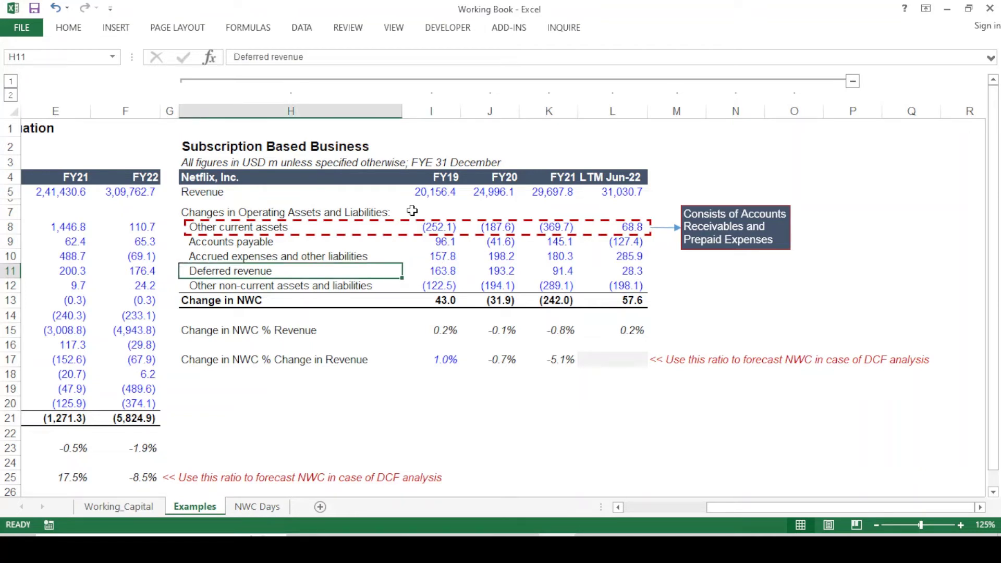
key(ctrl+shift+Right)
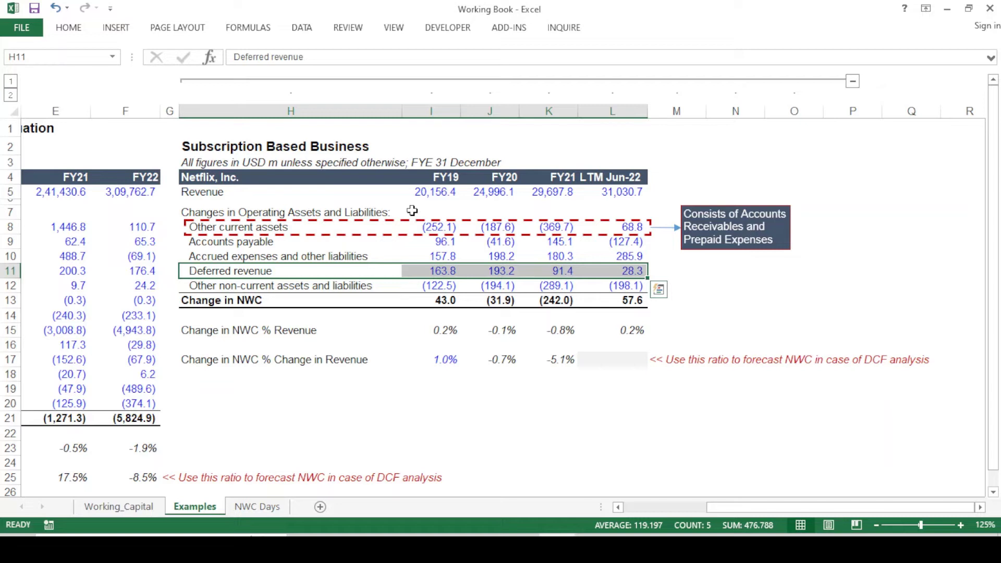
key(ctrl+shift+Left)
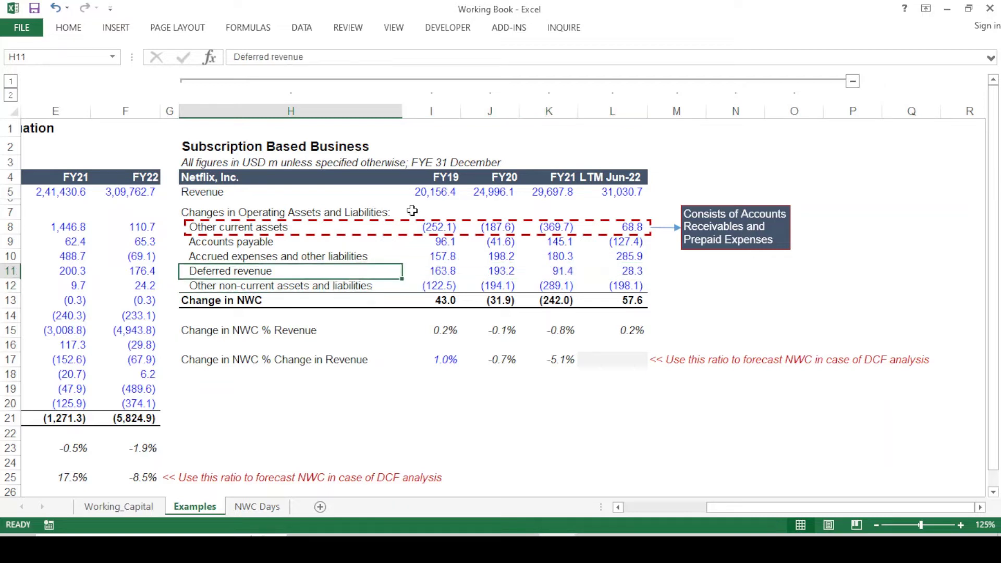
key(Right)
key(ctrl+shift+Right)
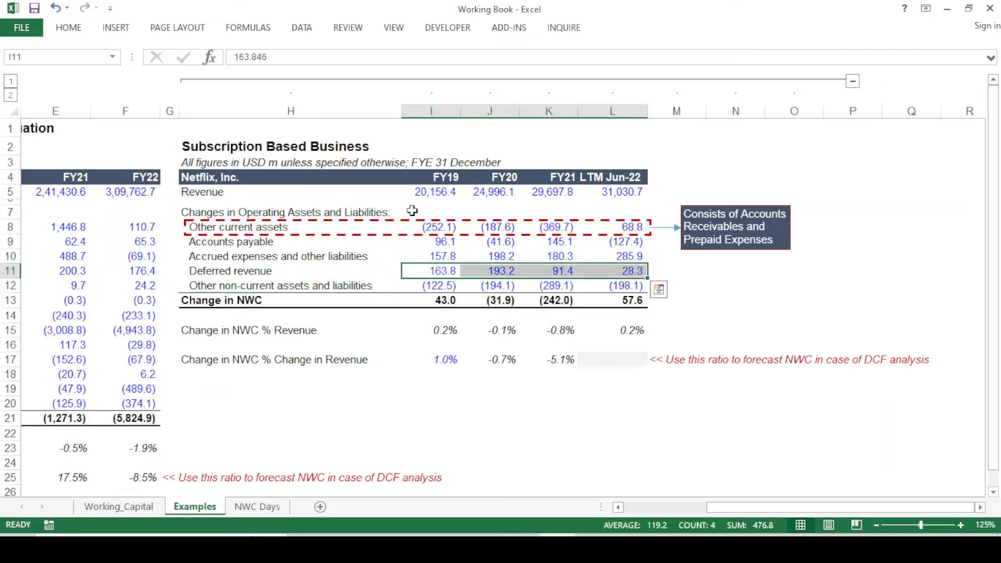
key(Left)
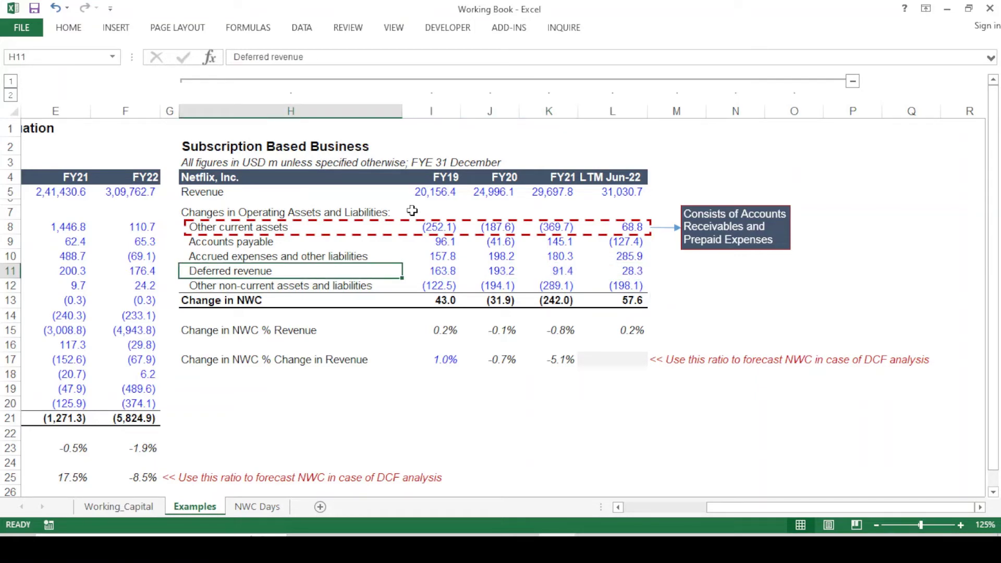
key(ctrl+shift+Right)
key(ctrl+shift+Right)
key(ctrl+Left)
key(ctrl+Left)
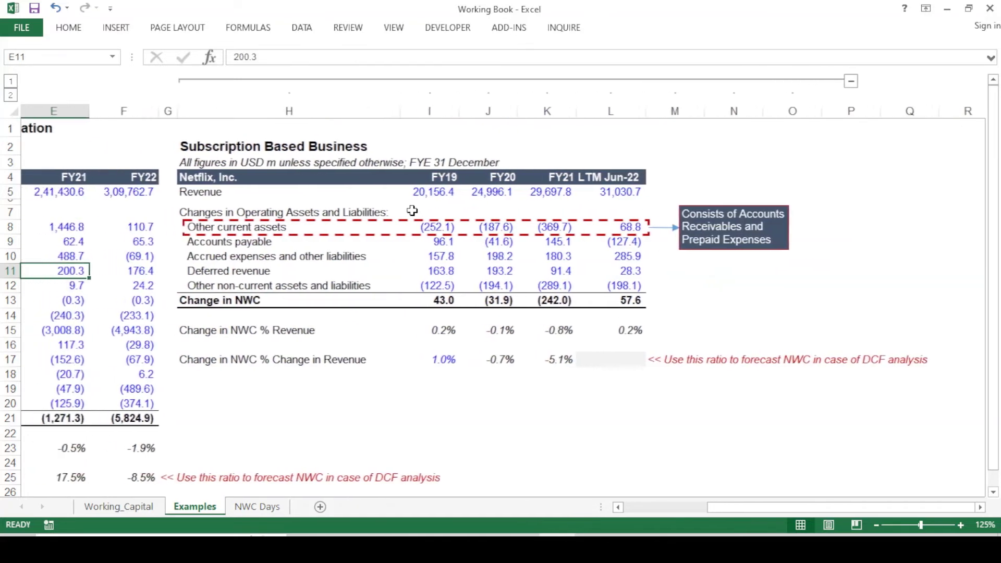
key(ctrl+Right)
key(ctrl+Right)
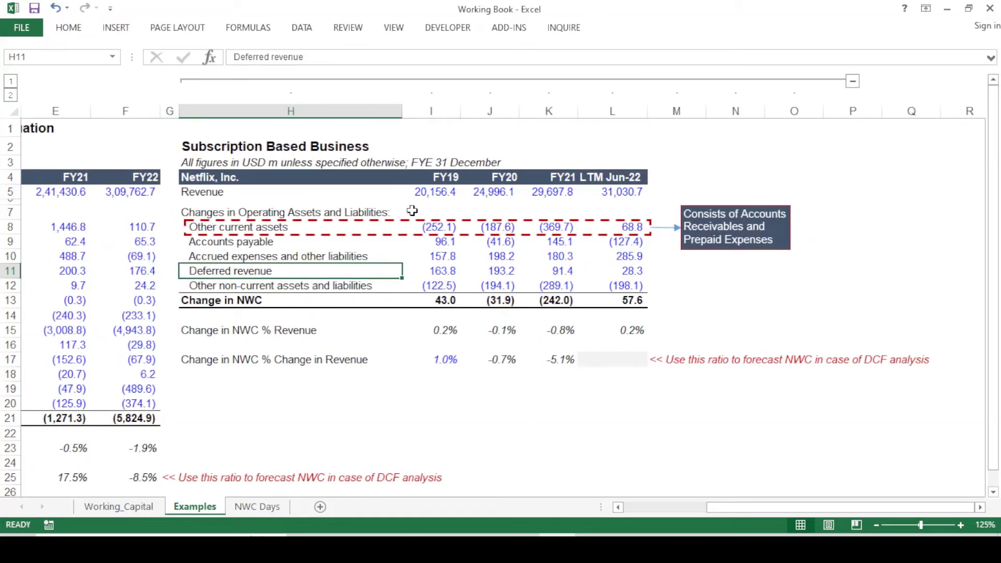
Step: Examine Netflix's Change in NWC % Revenue row from FY19 through LTM Jun-22
key(Down)
key(Down)
key(Down)
key(Down)
key(ctrl+Right)
key(Left)
key(Left)
key(Left)
key(Left)
key(Left)
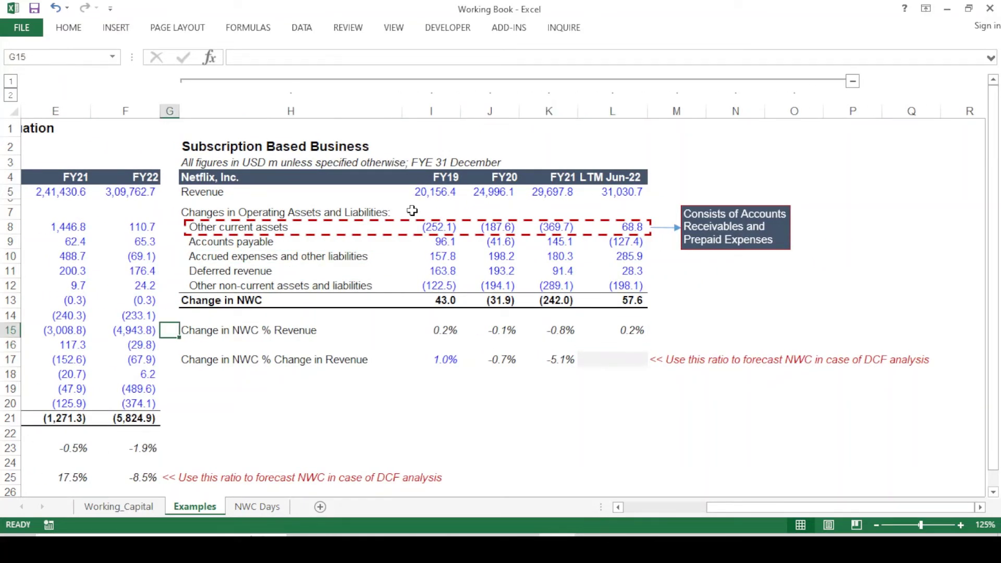
key(Right)
key(ctrl+shift+Right)
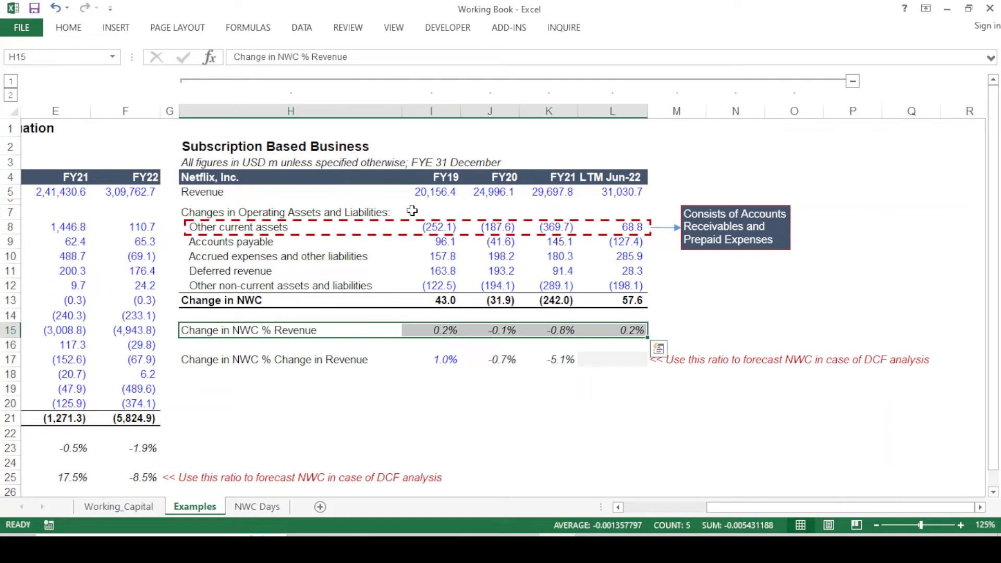
key(Right)
key(ctrl+shift+Right)
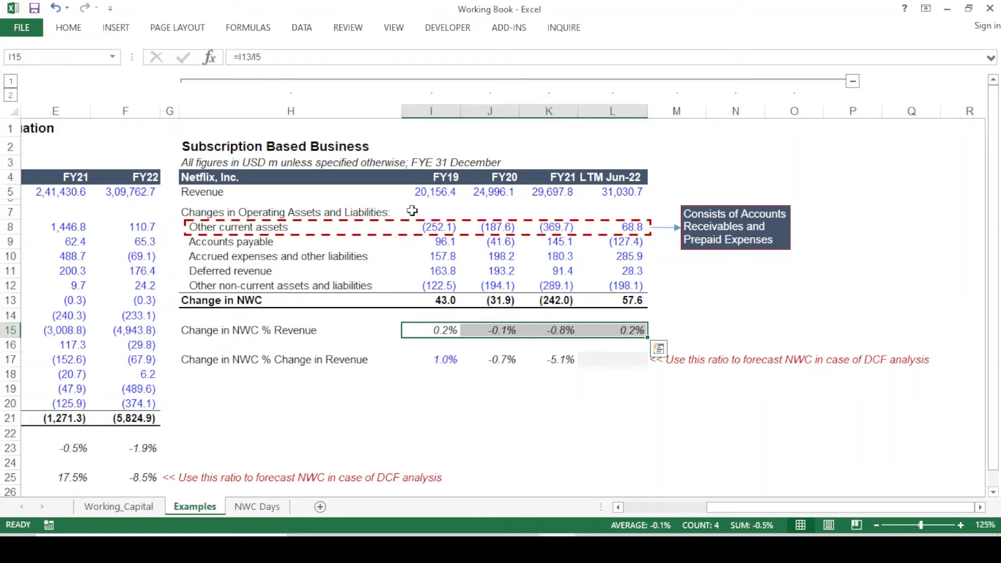
Step: Inspect the yearly formulas in Netflix's Change in NWC % Change in Revenue row
key(Down)
key(Down)
key(Left)
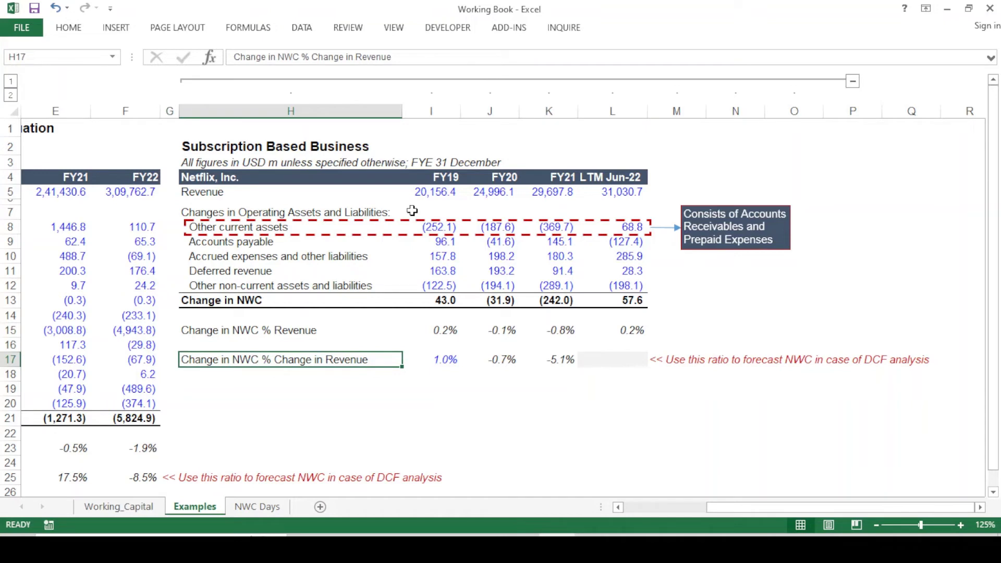
key(Right)
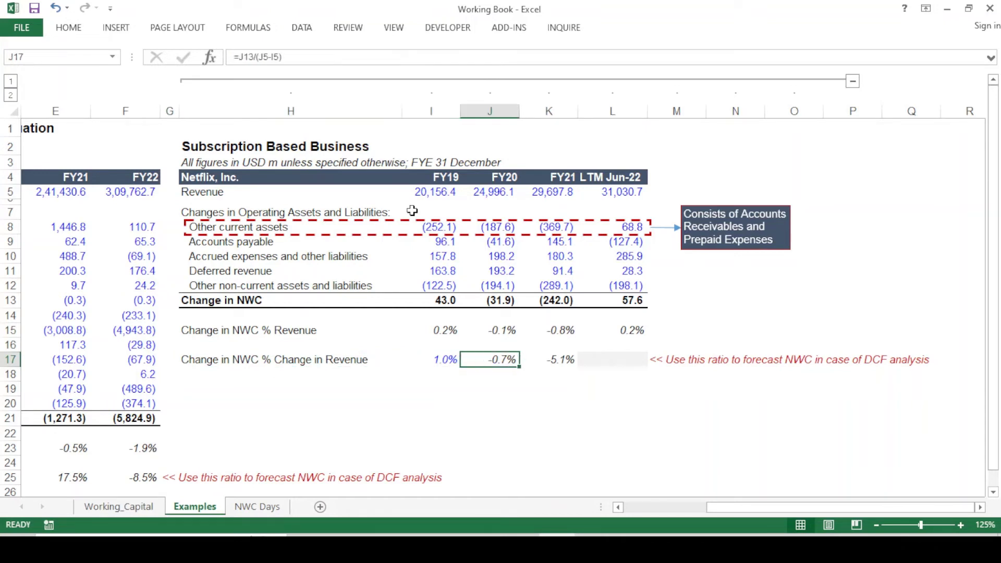
key(Right)
key(Right)
key(Left)
key(Left)
key(Left)
key(Right)
key(Right)
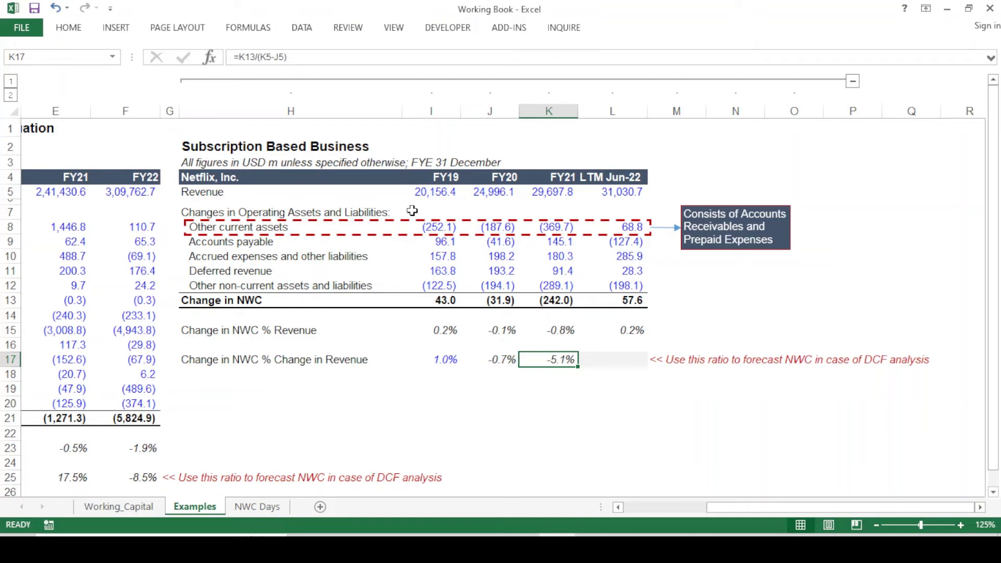
Step: Compare Netflix's Change in NWC % Change in Revenue ratios for FY19 to FY21, focusing on FY20 and FY21
key(Left)
key(Left)
key(shift+Right)
key(shift+Right)
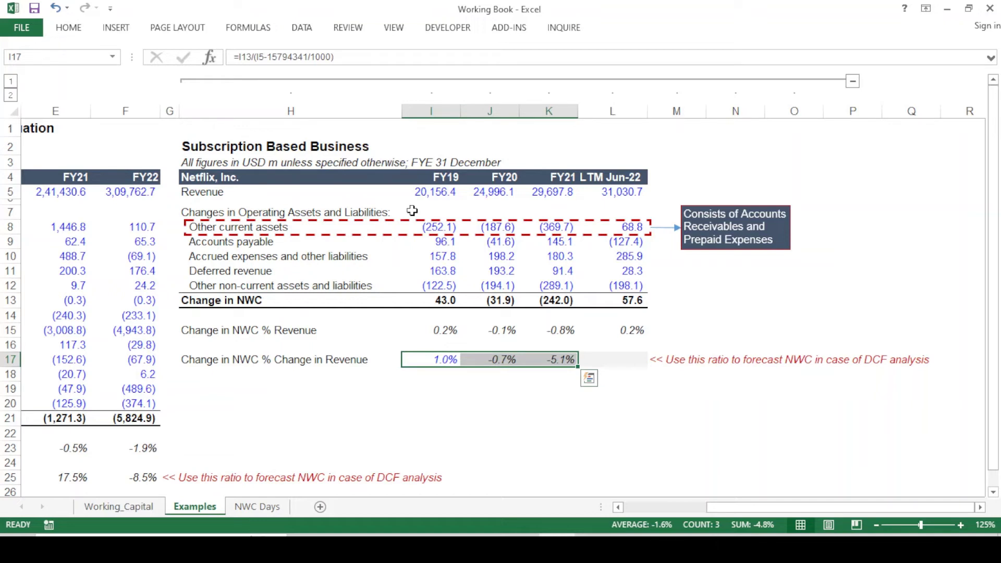
key(Right)
key(Right)
key(Left)
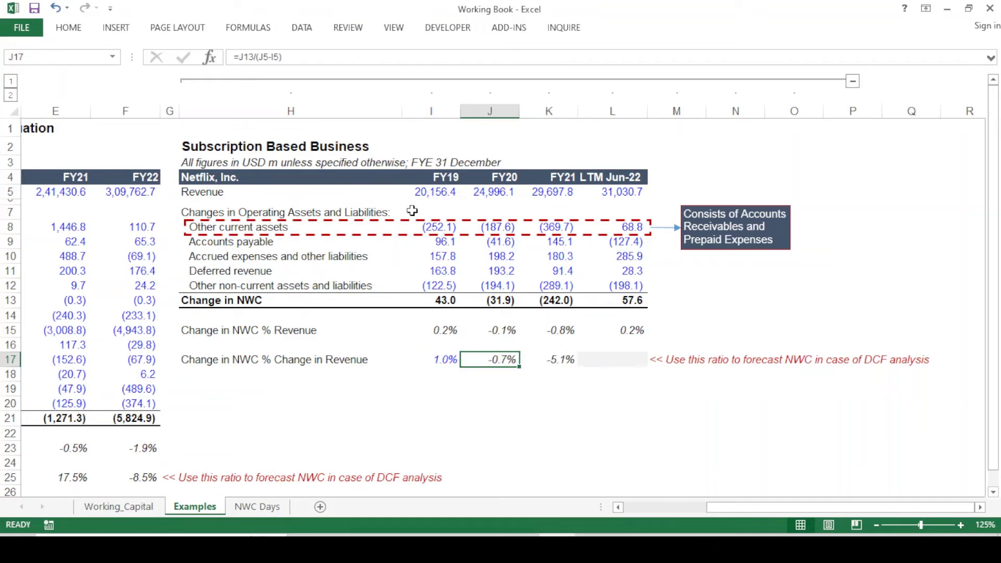
key(shift+Right)
key(Right)
key(Right)
key(Right)
key(Left)
key(Left)
key(Left)
key(shift+Right)
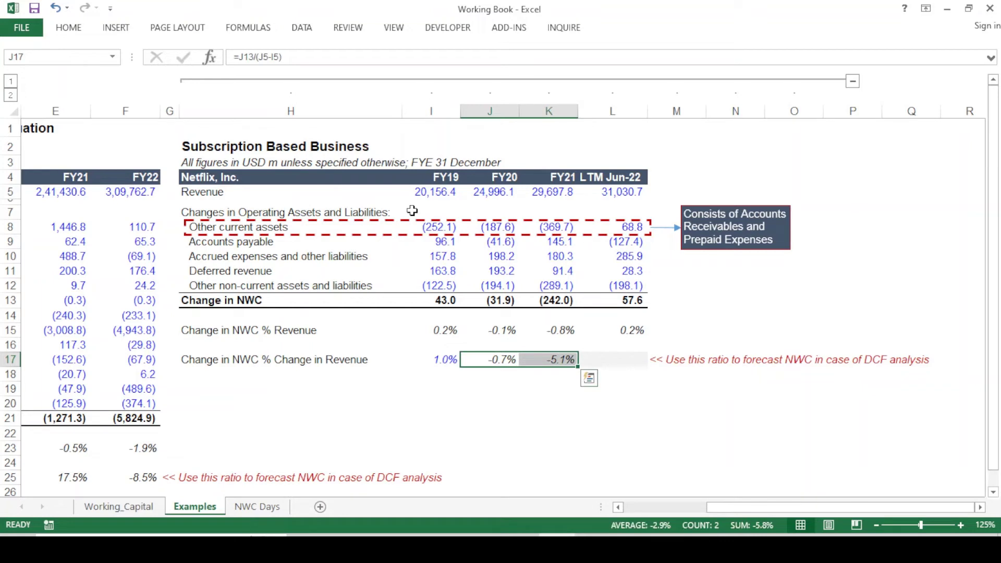
key(Left)
key(Left)
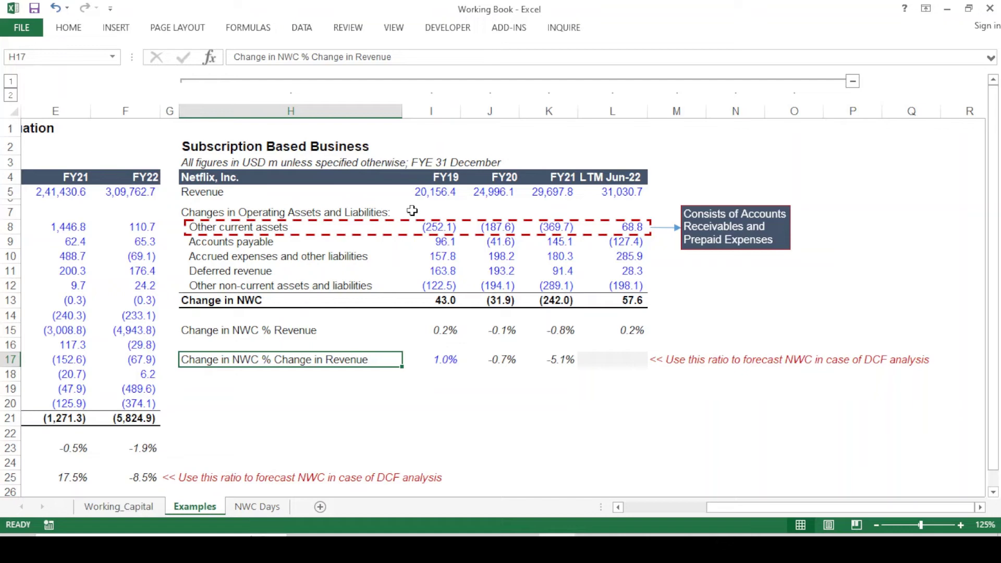
Step: Open the NWC Days sheet and read the Avenue Supermarts headings for trade receivables, trade payables and inventories
key(ctrl+Page_Down)
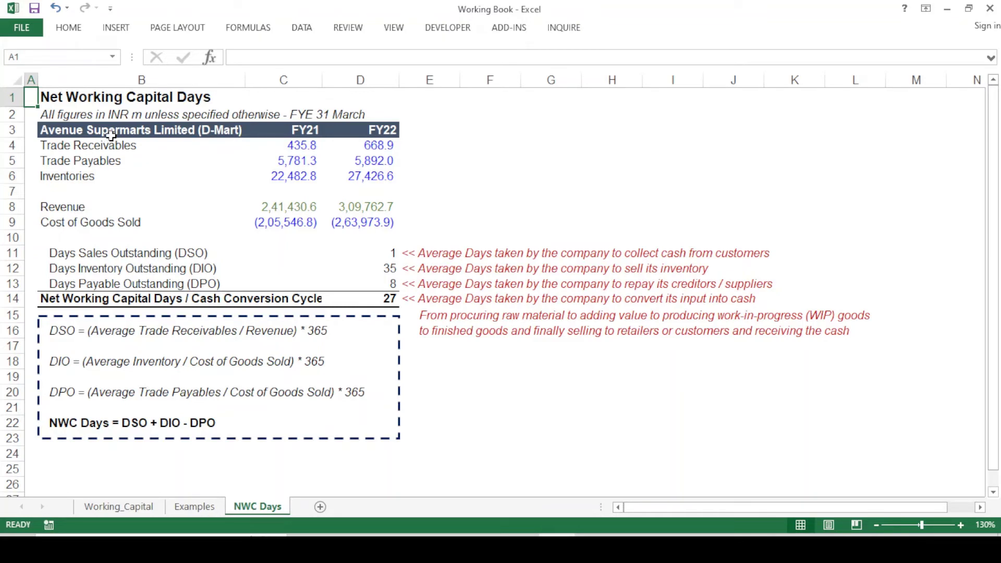
key(Right)
key(Down)
key(Down)
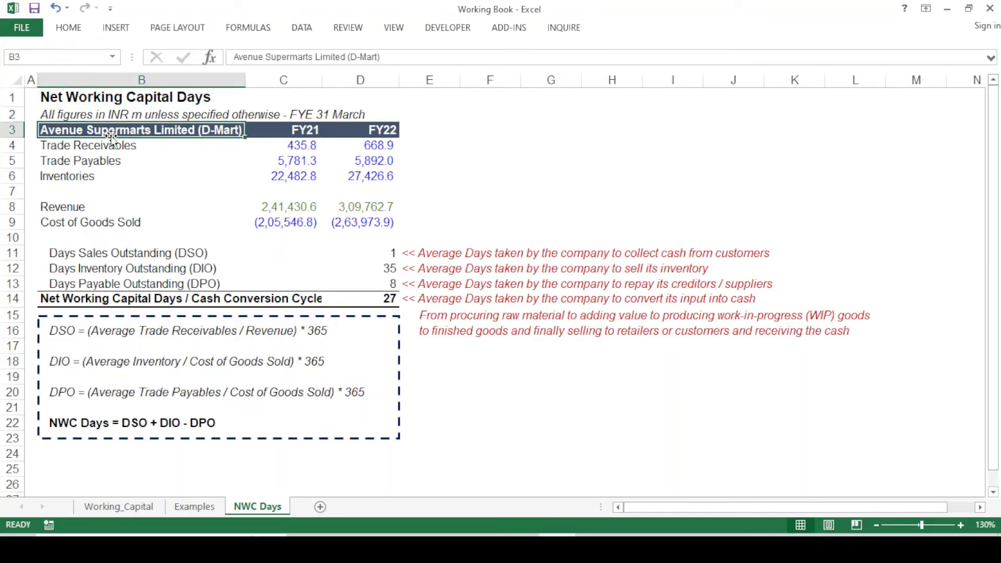
key(Down)
key(Down)
key(Down)
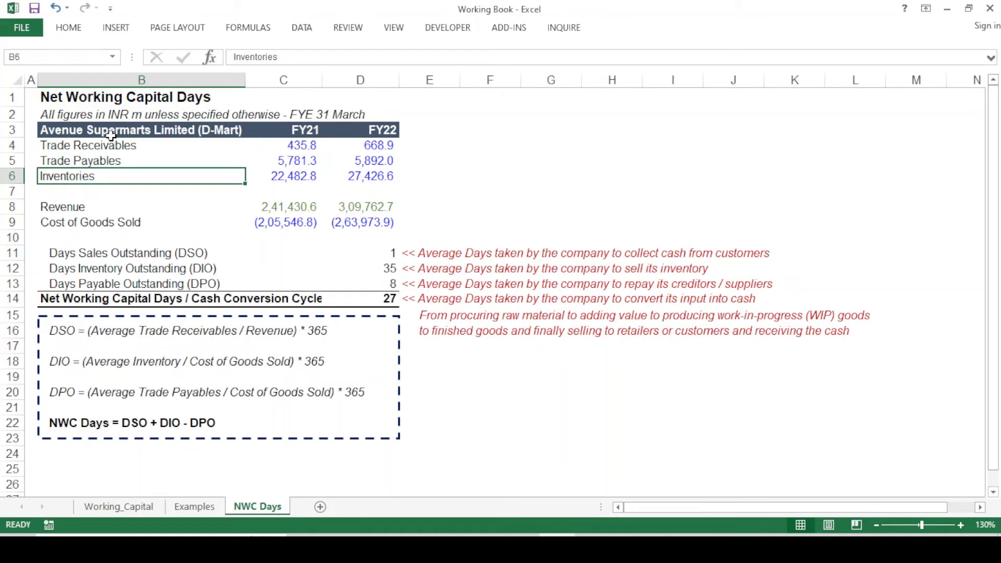
key(Up)
key(Up)
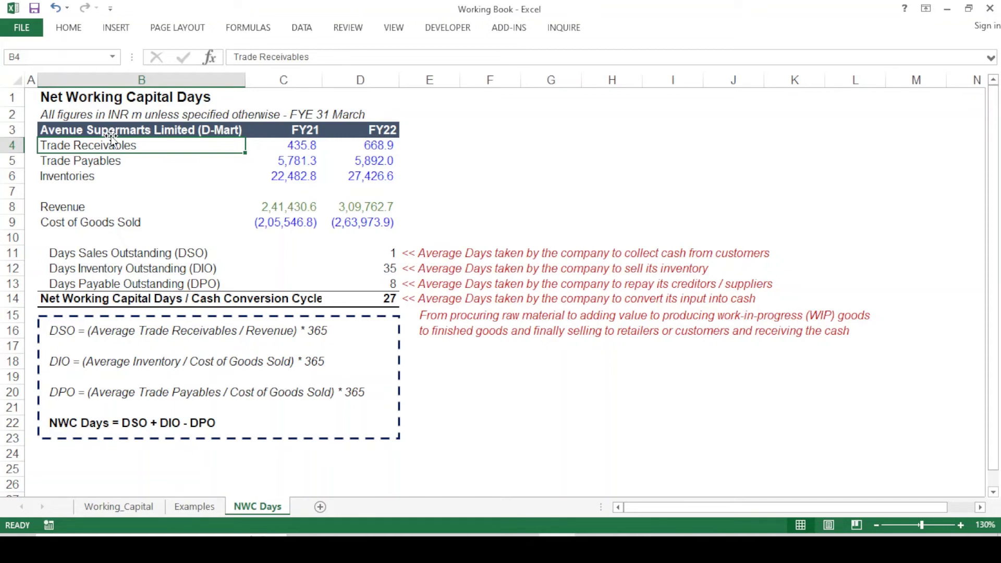
Step: Highlight the FY21 and FY22 balances for trade receivables, trade payables and inventories
key(Down)
key(Down)
key(Up)
key(Up)
key(Down)
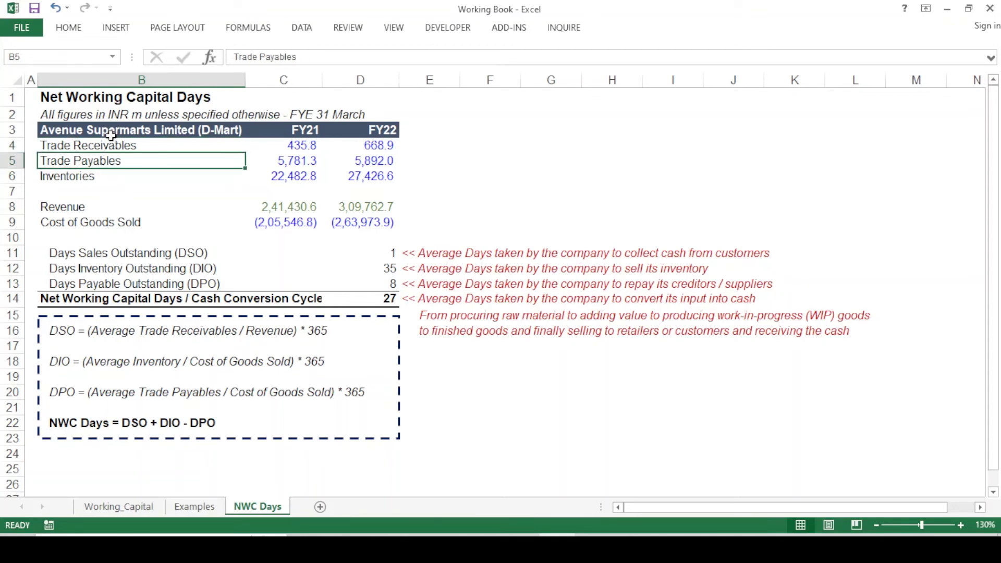
key(Down)
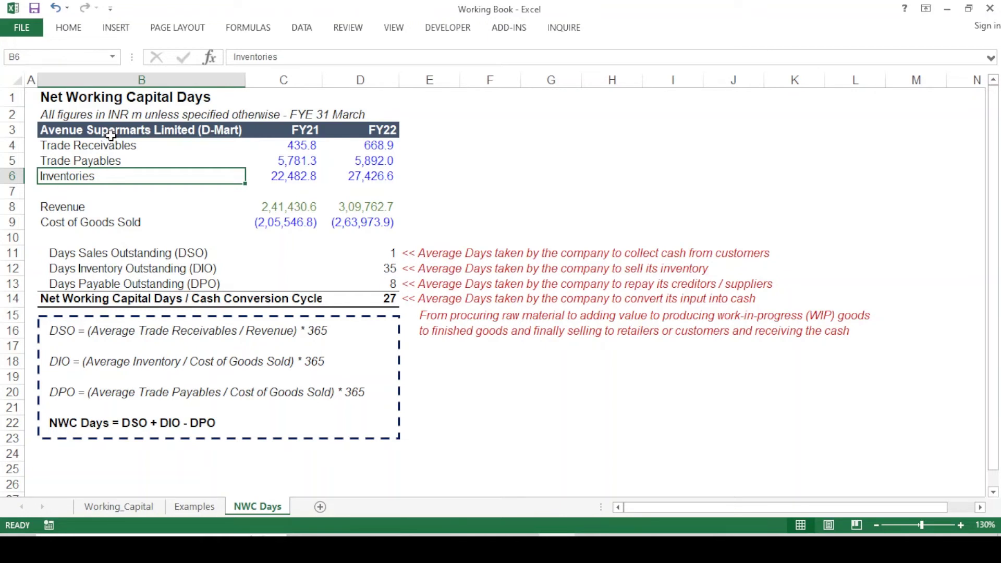
key(Up)
key(Up)
key(Right)
key(shift+Right)
key(shift+Down)
key(shift+Down)
Step: Highlight the FY21 and FY22 Revenue and Cost of Goods Sold figures for Avenue Supermarts
key(Down)
key(Down)
key(Down)
key(Down)
key(shift+Right)
key(shift+Down)
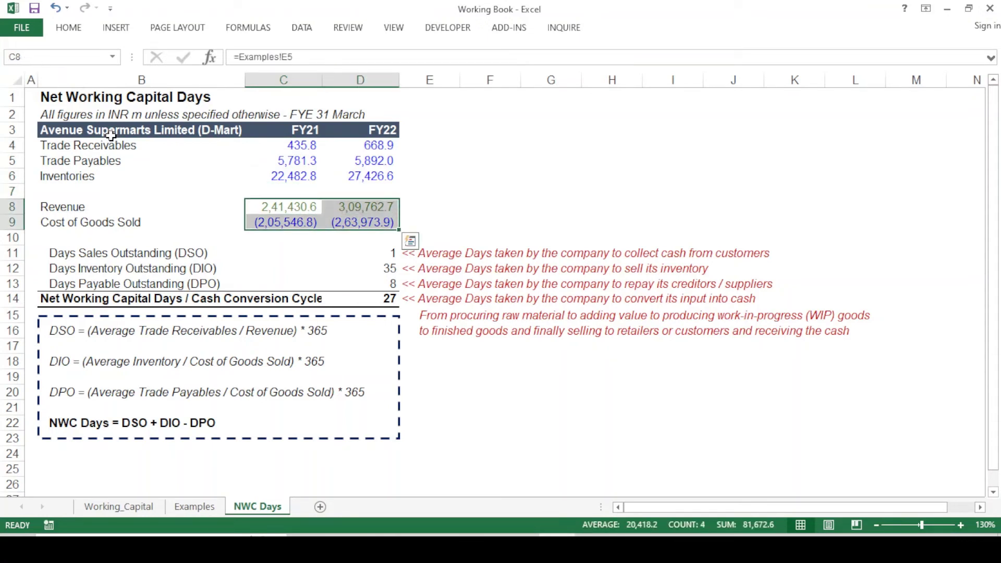
Step: Examine the Days Sales Outstanding (DSO) row and its written definition in the formula notes below the table
key(Down)
key(Down)
key(Down)
key(Left)
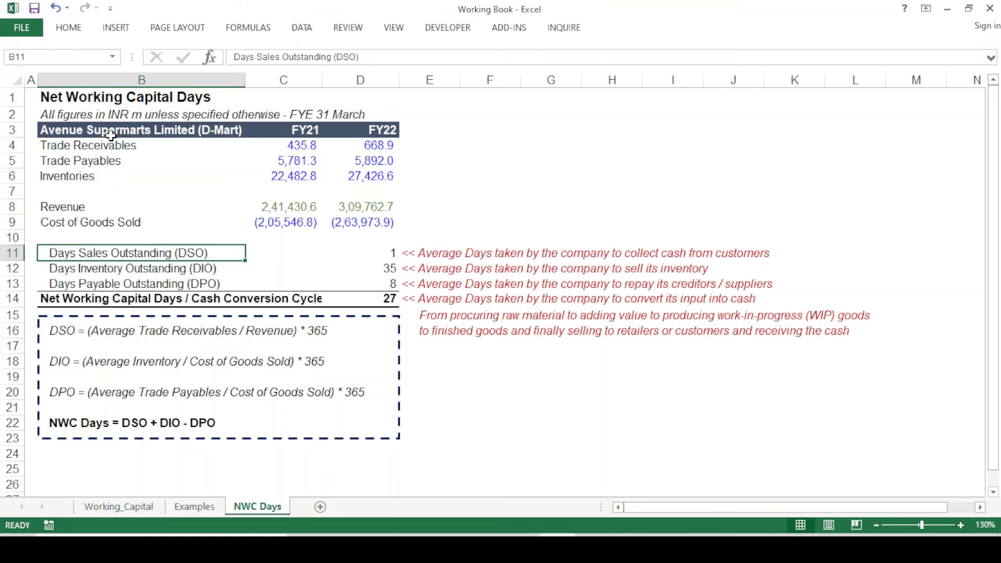
key(Right)
key(Left)
key(Down)
key(Down)
key(Down)
key(Down)
key(Down)
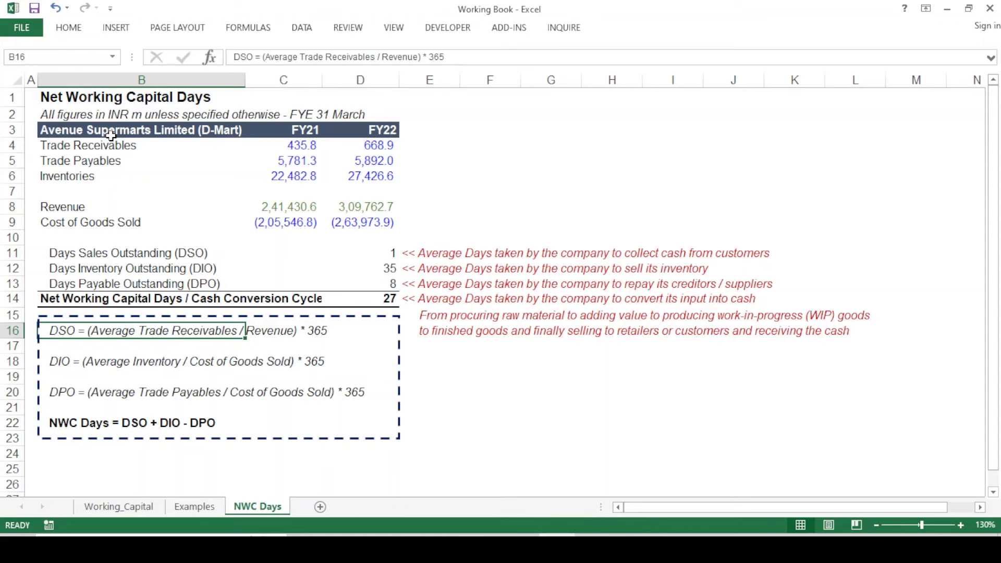
Step: Inspect the cells referenced by the FY22 Days Sales Outstanding formula, keeping the formula as it is
key(Up)
key(Up)
key(Up)
key(Up)
key(Up)
key(Right)
key(Right)
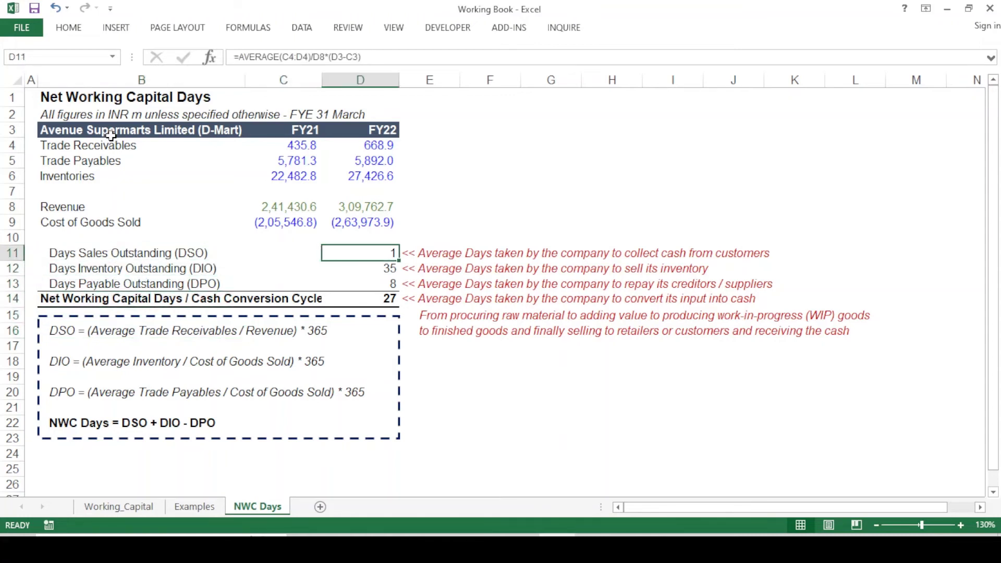
key(F2)
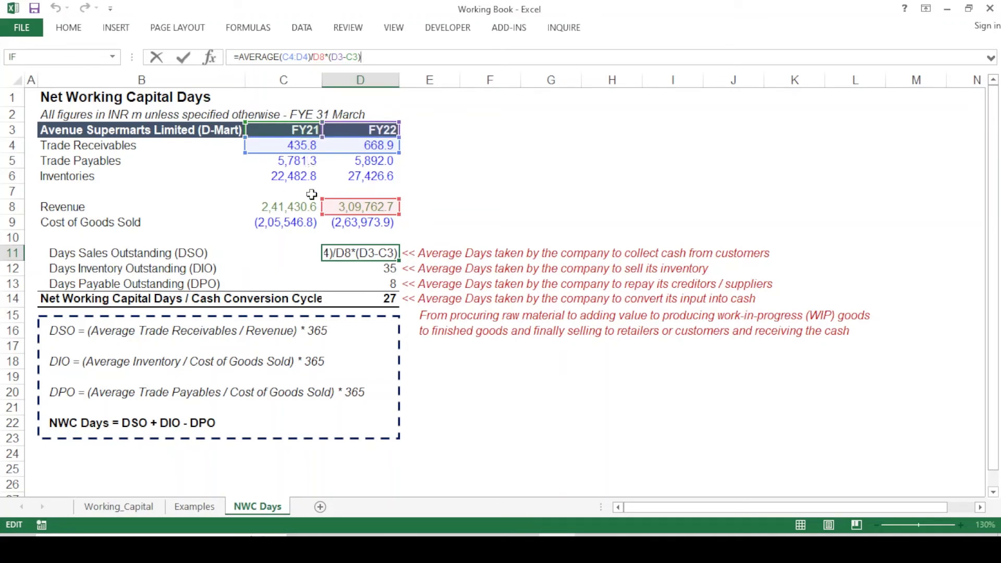
key(Return)
key(Up)
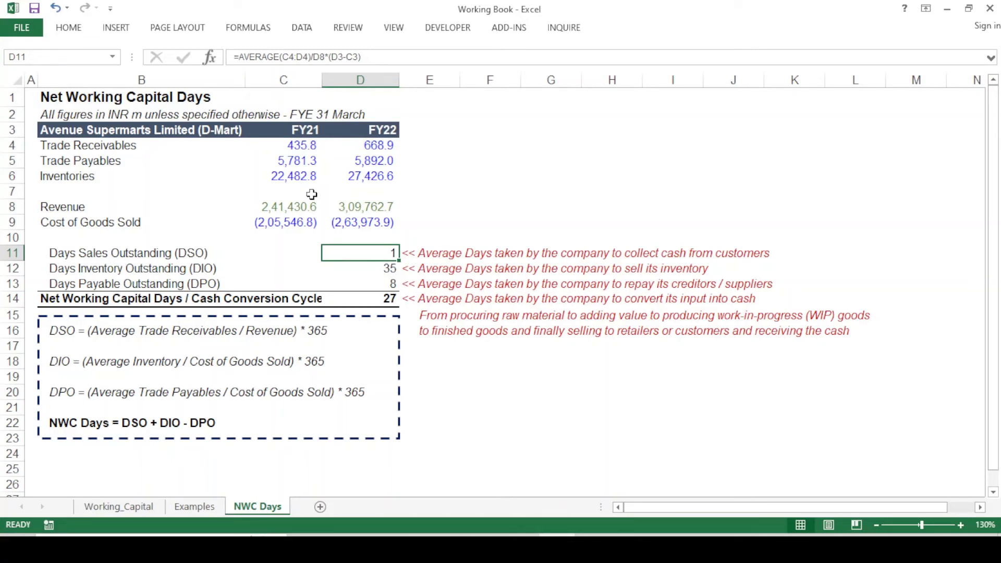
Step: Examine the Days Inventory Outstanding (DIO) row and its written definition in the formula notes below the table
key(Down)
key(Left)
key(Left)
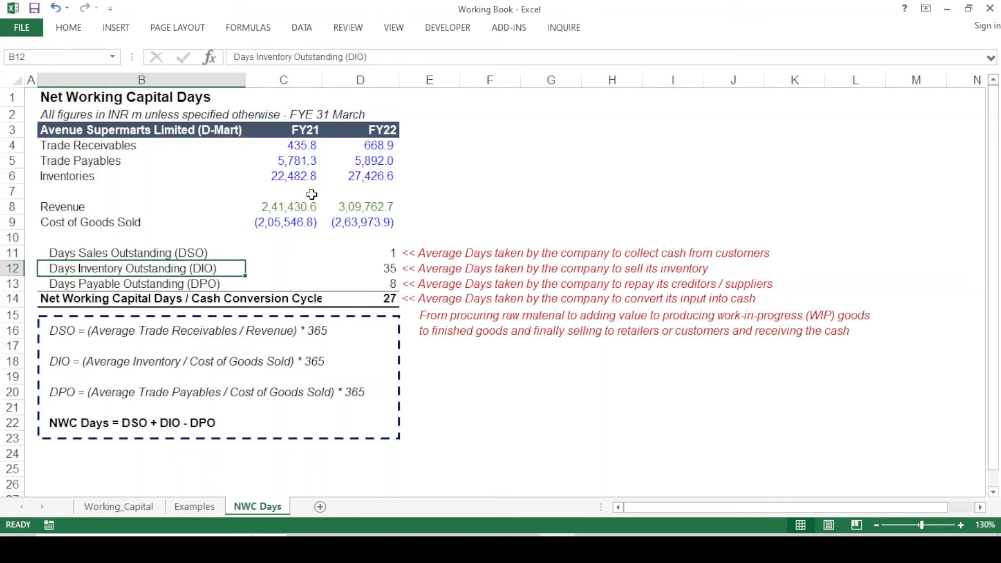
key(Down)
key(Down)
key(Down)
key(Down)
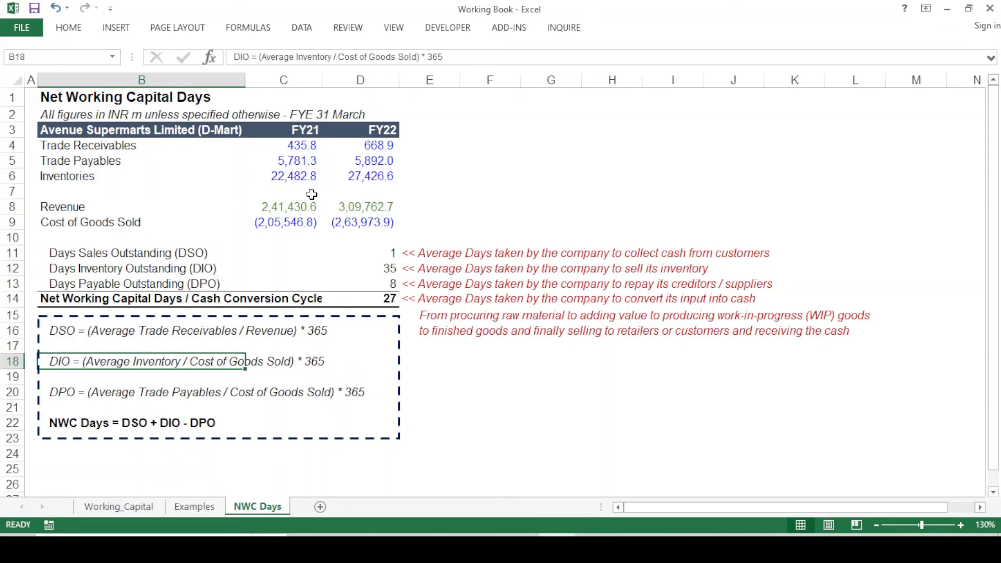
Step: Inspect the cells referenced by the FY22 Days Inventory Outstanding formula, keeping the formula as it is
key(Up)
key(Up)
key(Up)
key(Up)
key(Up)
key(Up)
key(Up)
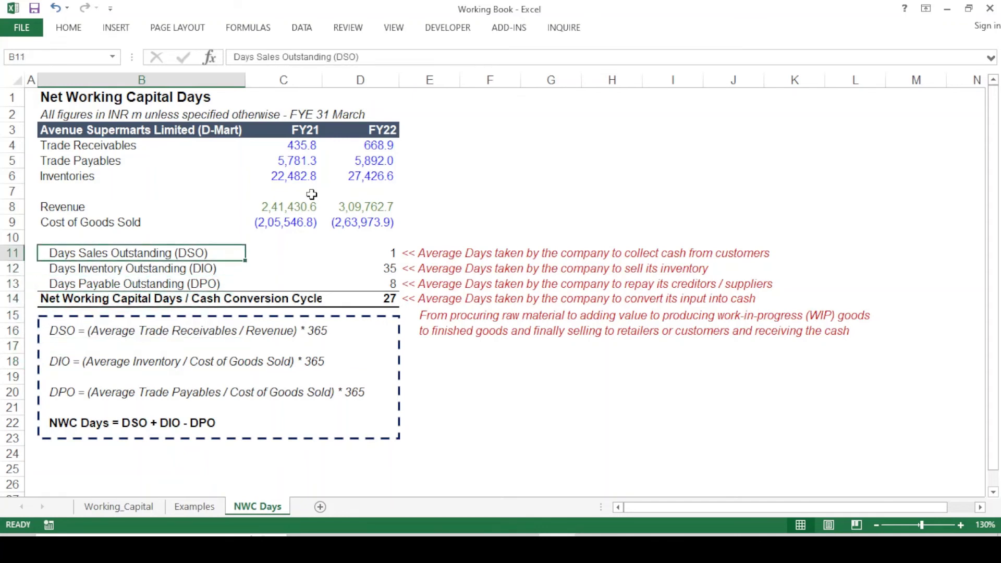
key(Down)
key(Right)
key(Right)
key(F2)
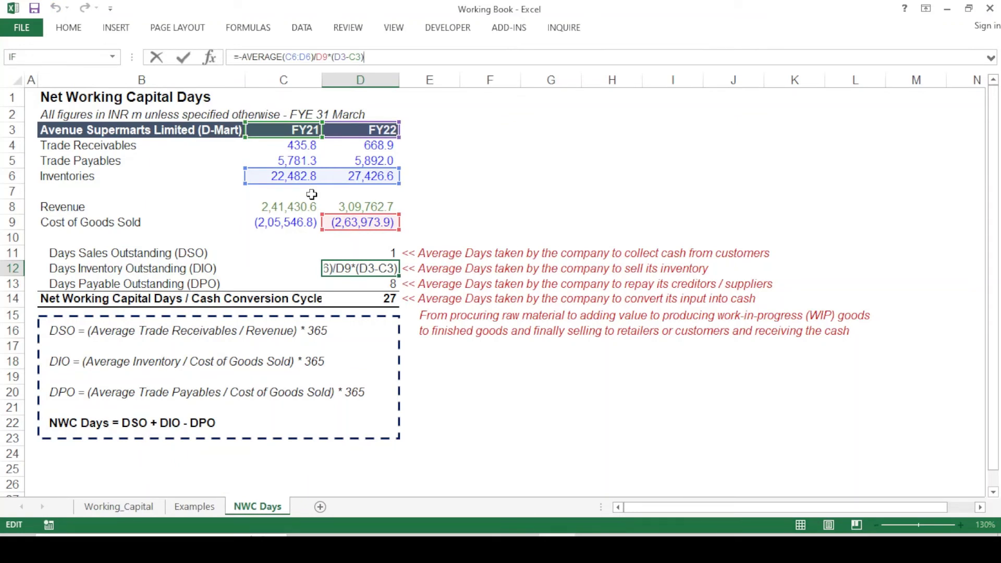
key(Return)
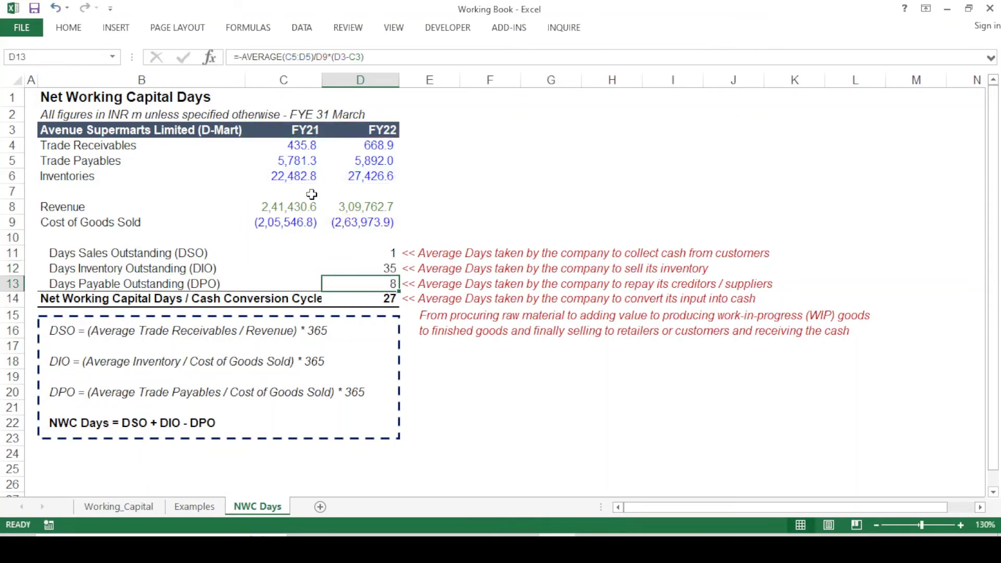
key(Up)
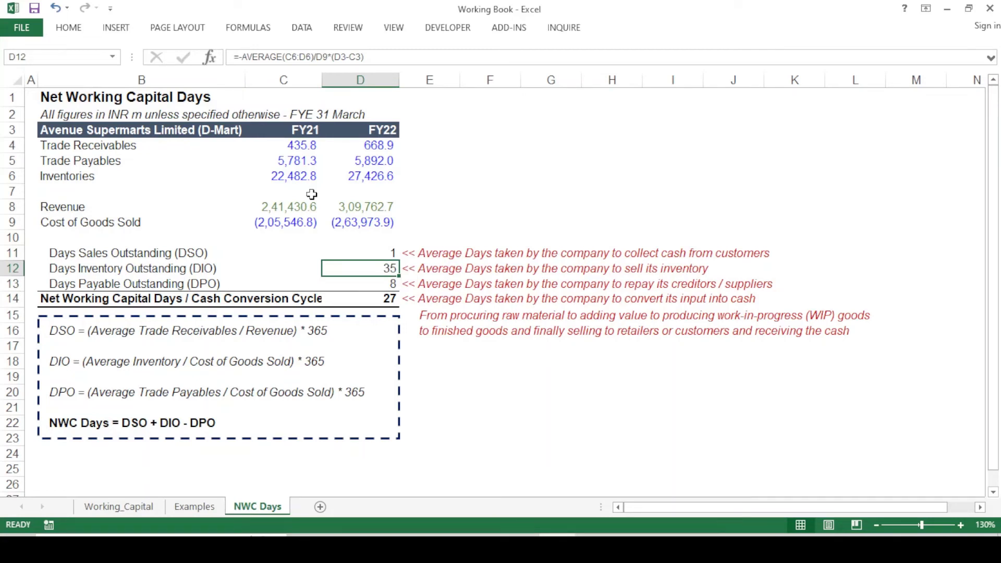
Step: Examine the Days Payable Outstanding (DPO) row and its written definition in the formula notes
key(Down)
key(Left)
key(Left)
key(Left)
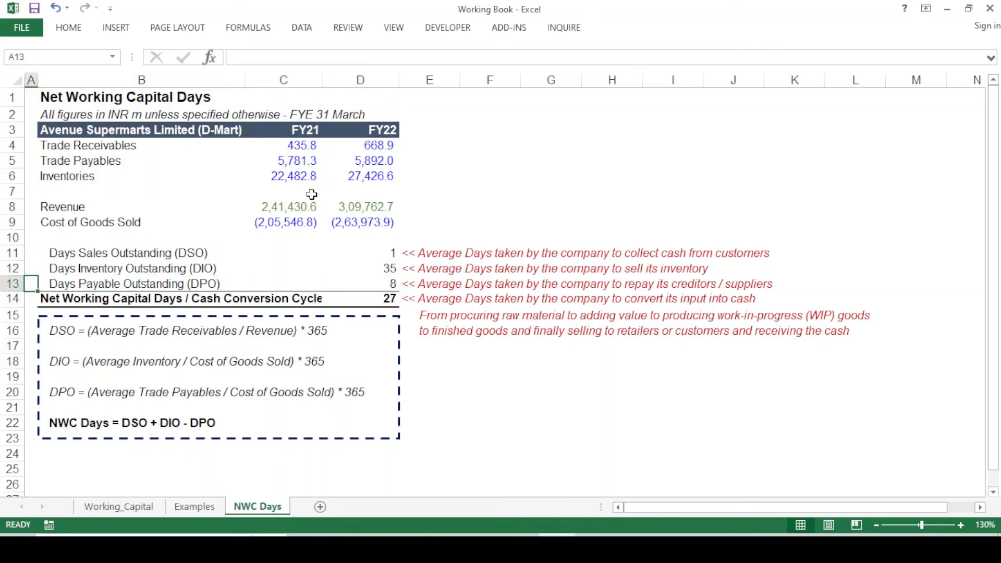
key(Right)
key(Down)
key(Down)
key(Down)
key(Down)
key(Down)
key(Down)
key(Down)
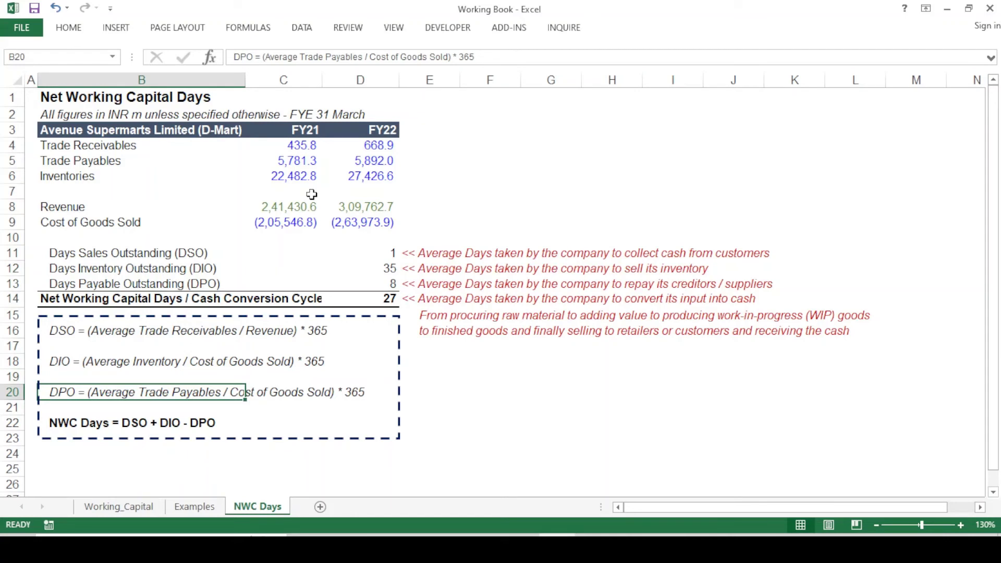
Step: Inspect the cells referenced by the FY22 Days Payable Outstanding formula, keeping the formula as it is
key(Up)
key(Up)
key(Up)
key(Up)
key(Up)
key(Up)
key(Up)
key(Right)
key(Right)
key(F2)
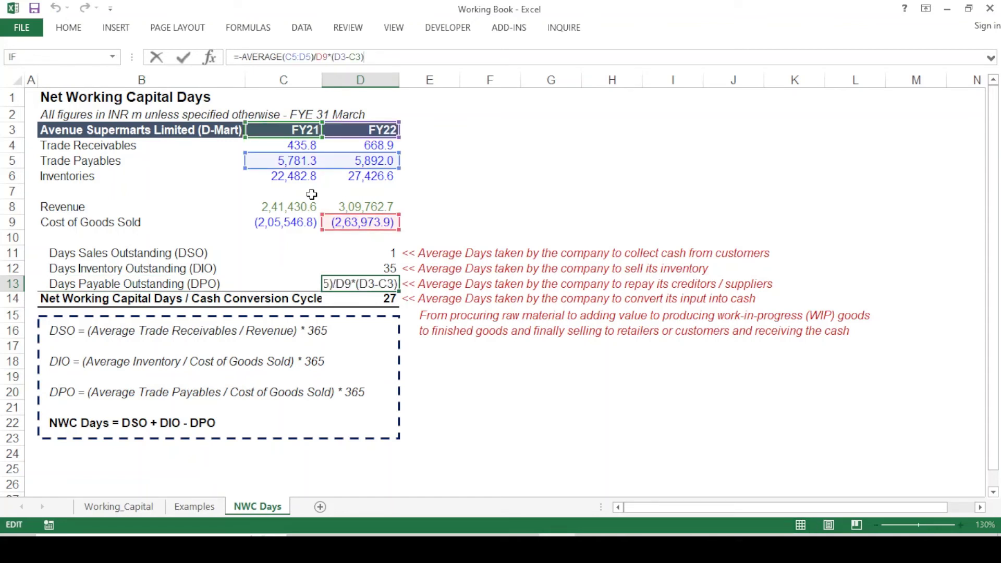
key(Return)
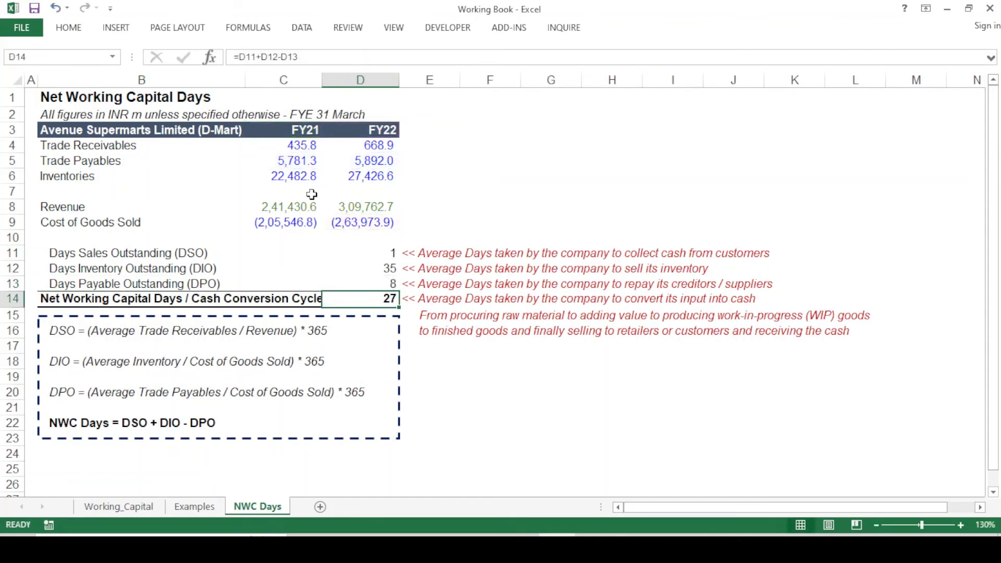
key(Up)
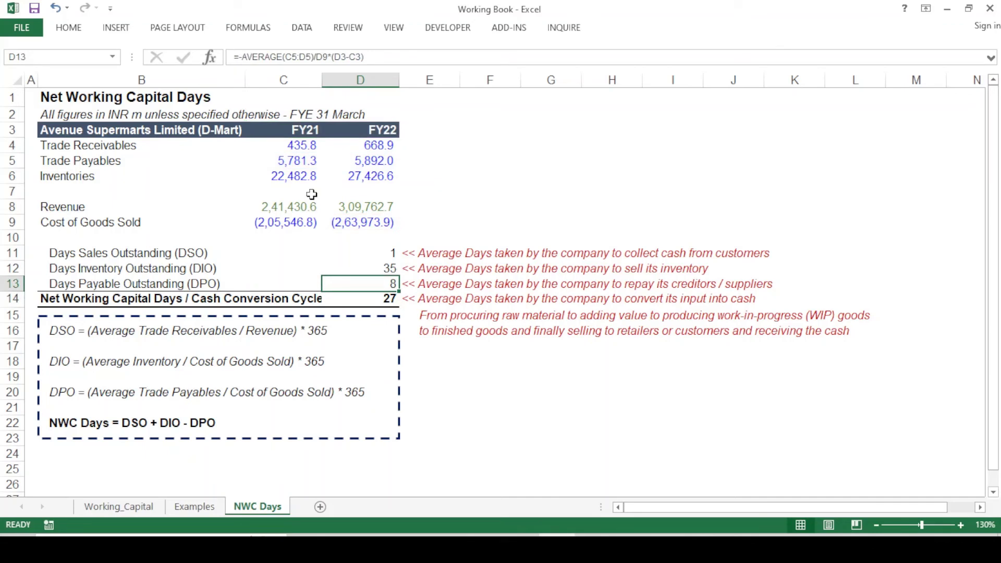
Step: Review the FY22 day counts, then examine the Net Working Capital Days / Cash Conversion Cycle row and its NWC Days definition
key(Up)
key(Up)
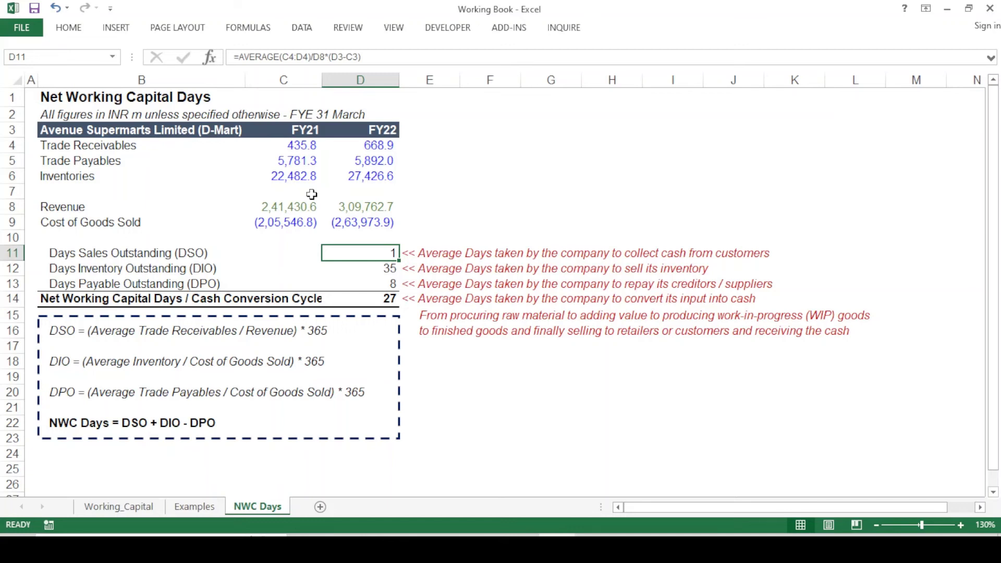
key(Down)
key(Down)
key(Down)
key(Left)
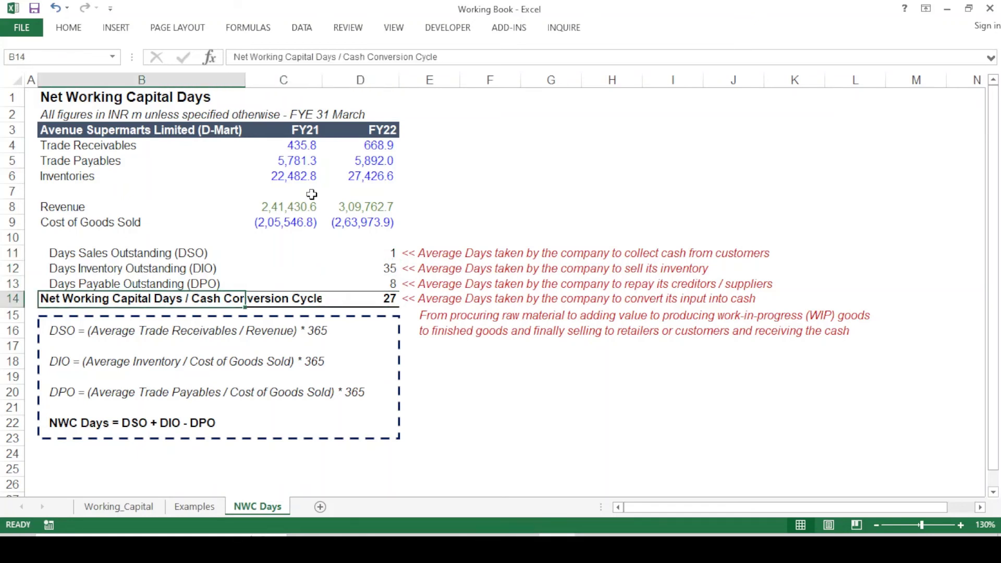
key(Down)
key(Down)
key(Down)
key(Down)
key(Down)
key(Down)
key(Down)
key(Down)
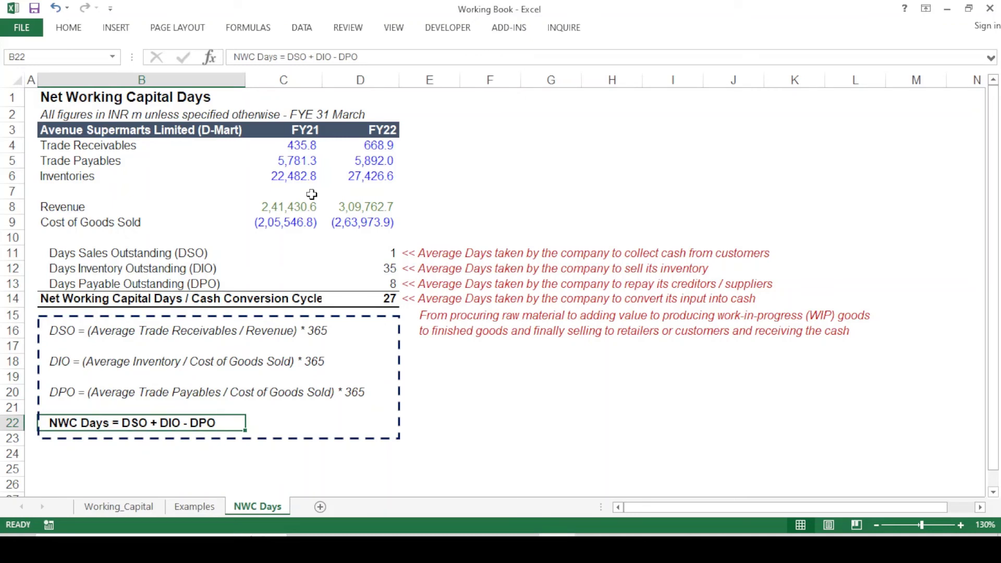
Step: Inspect the cells referenced by the FY22 Net Working Capital Days formula without changing it
key(Up)
key(Up)
key(Up)
key(Up)
key(Up)
key(Up)
key(Up)
key(Up)
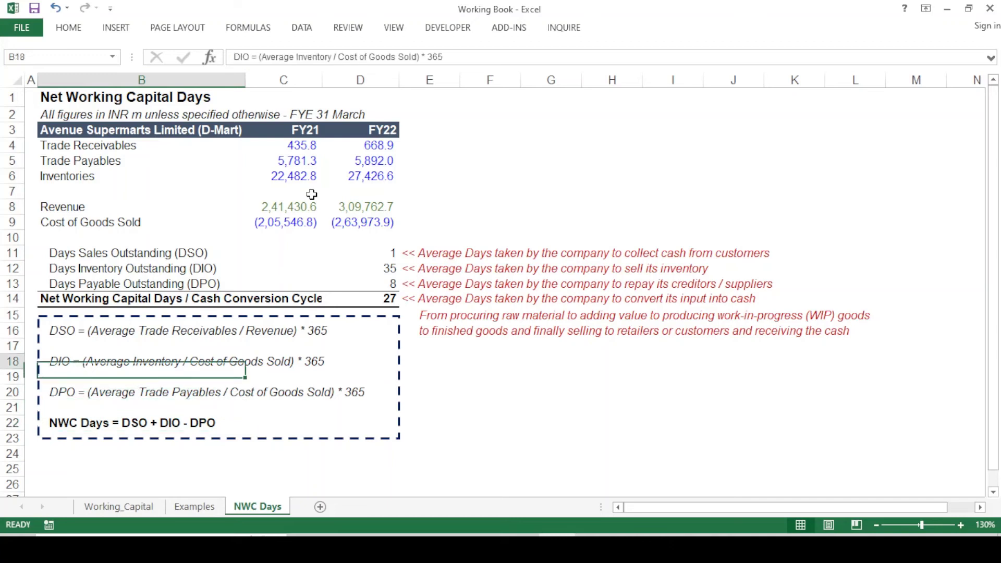
key(Right)
key(F2)
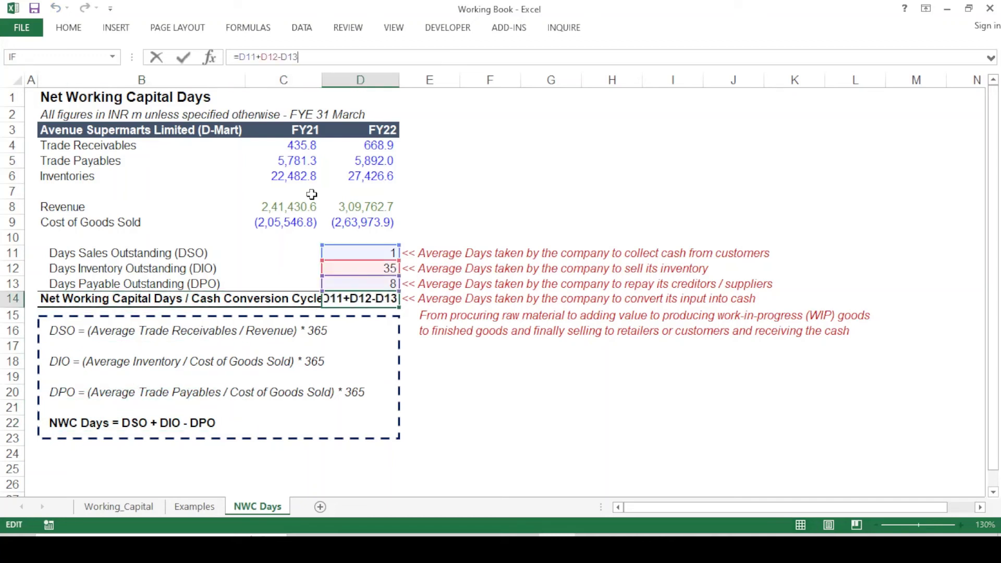
key(Escape)
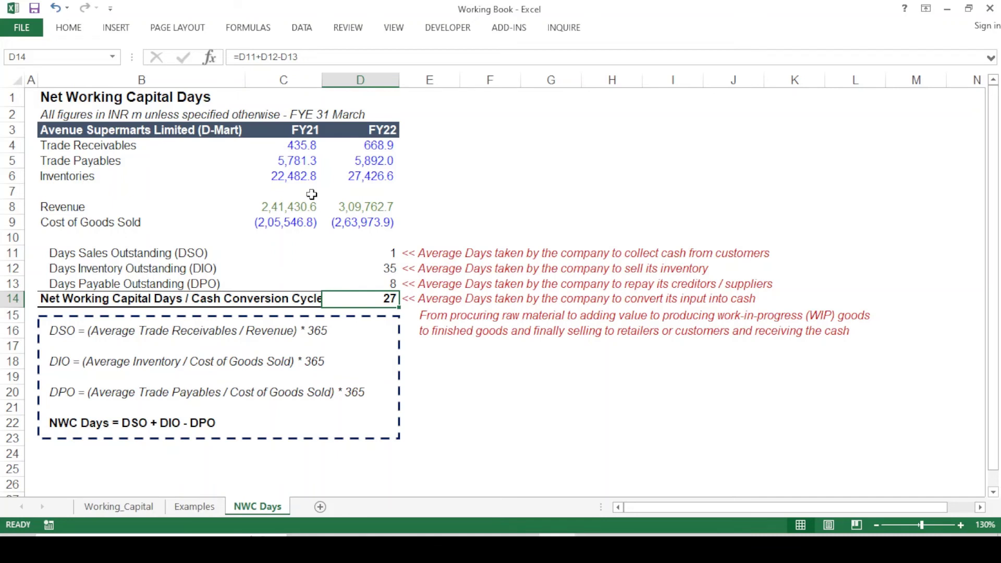
Step: Highlight the two-line note in E15:L16 describing the cycle from procuring raw material to receiving the cash
key(Right)
key(Right)
key(Left)
key(Down)
key(shift+Down)
key(shift+Right)
key(shift+Right)
key(shift+Right)
key(shift+Right)
key(shift+Right)
key(shift+Right)
key(shift+Right)
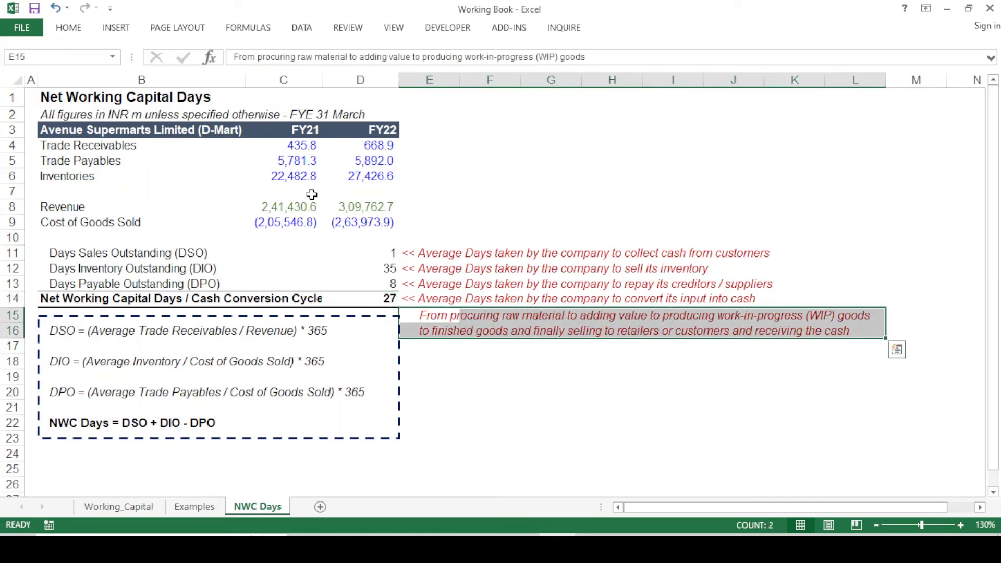
Step: On the Working_Capital sheet, highlight the items excluded in the refined definition and mark the sentence on NWC changes affecting cash flows
key(ctrl+Page_Up)
key(ctrl+Page_Up)
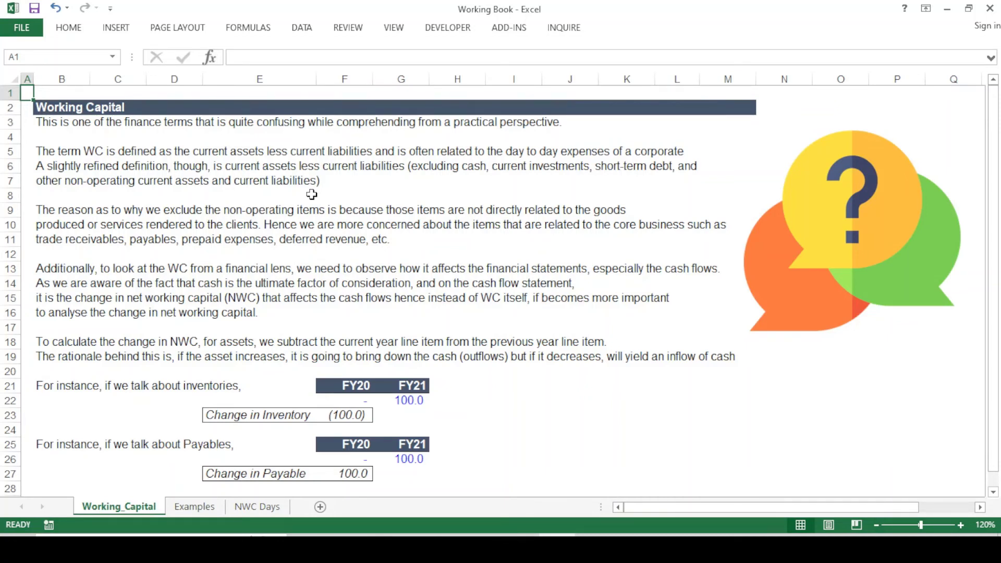
drag(407, 166, 679, 168)
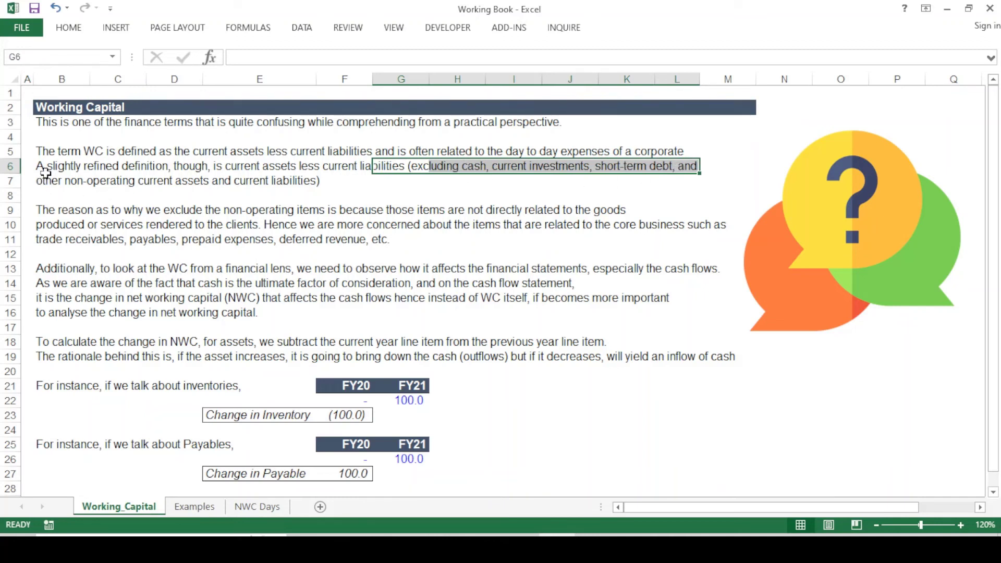
drag(48, 175, 328, 179)
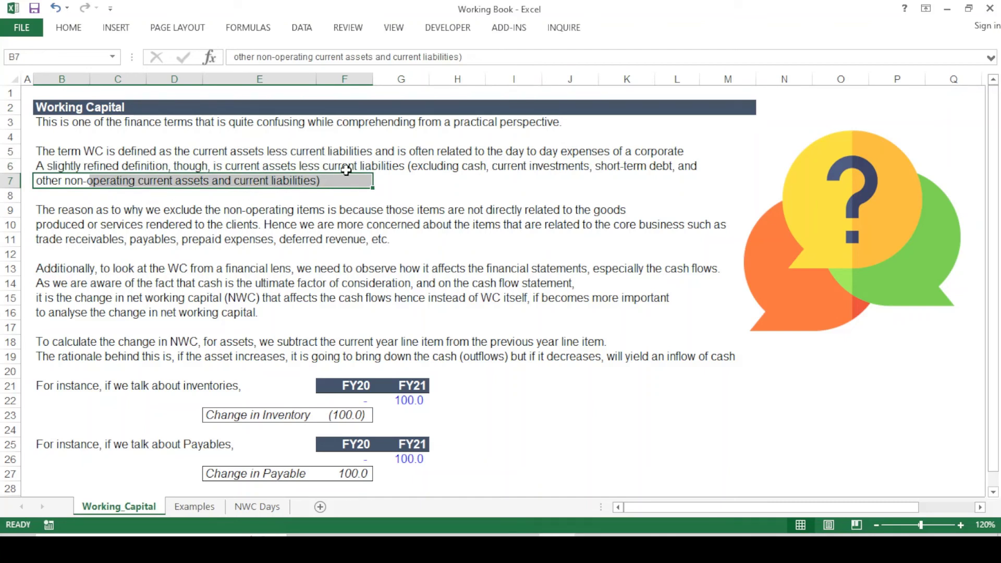
click(279, 302)
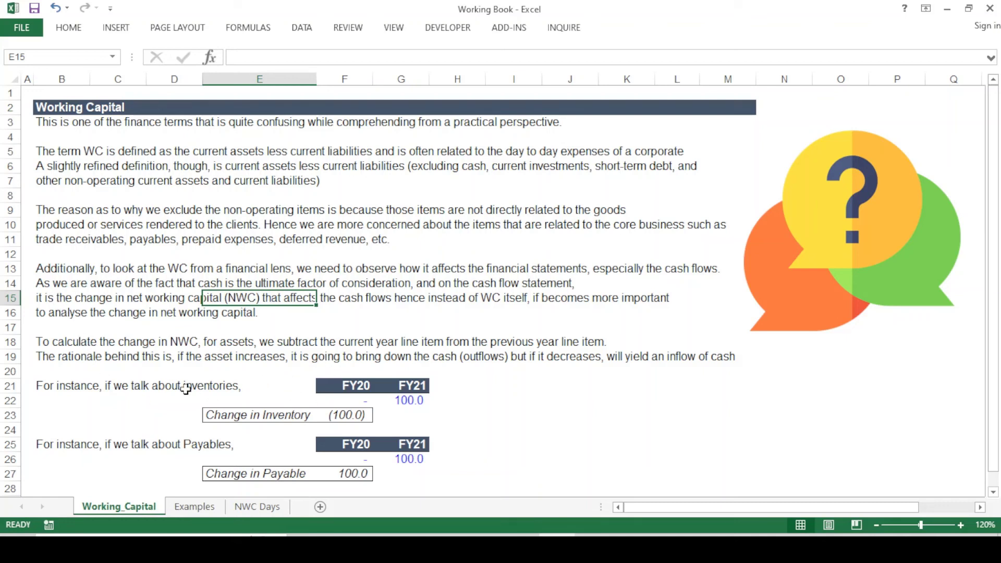
Step: Highlight the Change in Inventory and Change in Payable examples and inspect the cells used by the Change in Inventory formula
drag(240, 414, 323, 422)
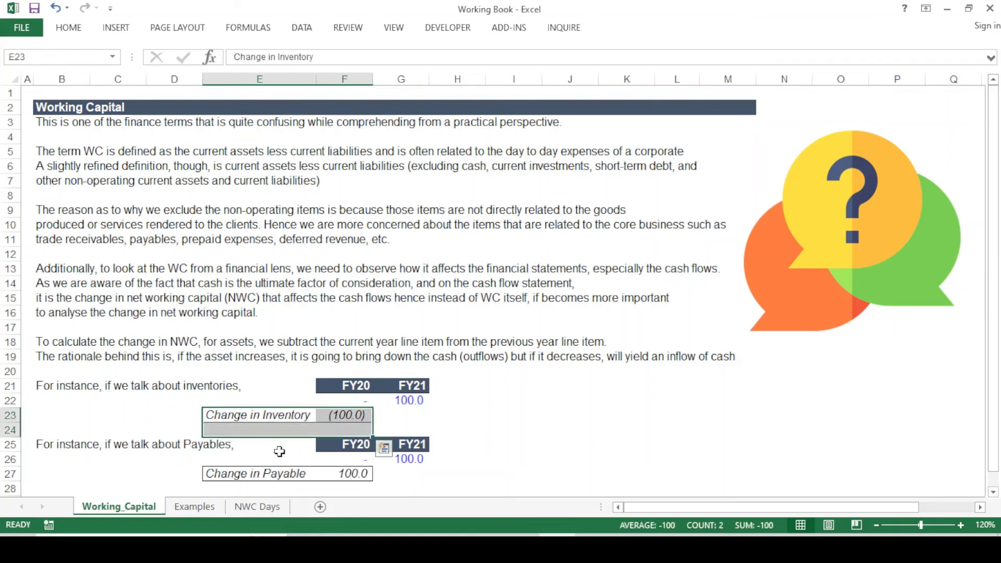
click(223, 472)
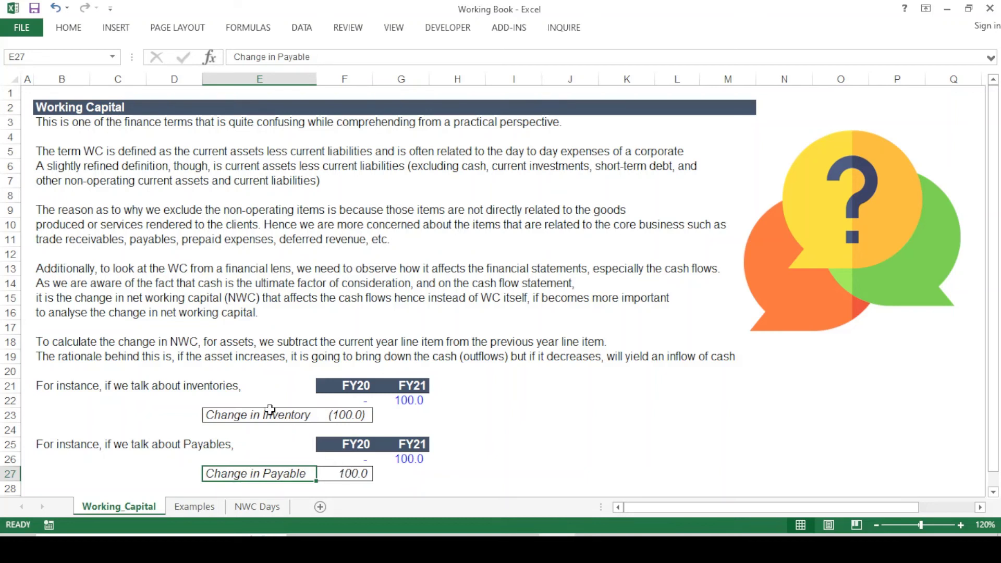
click(347, 419)
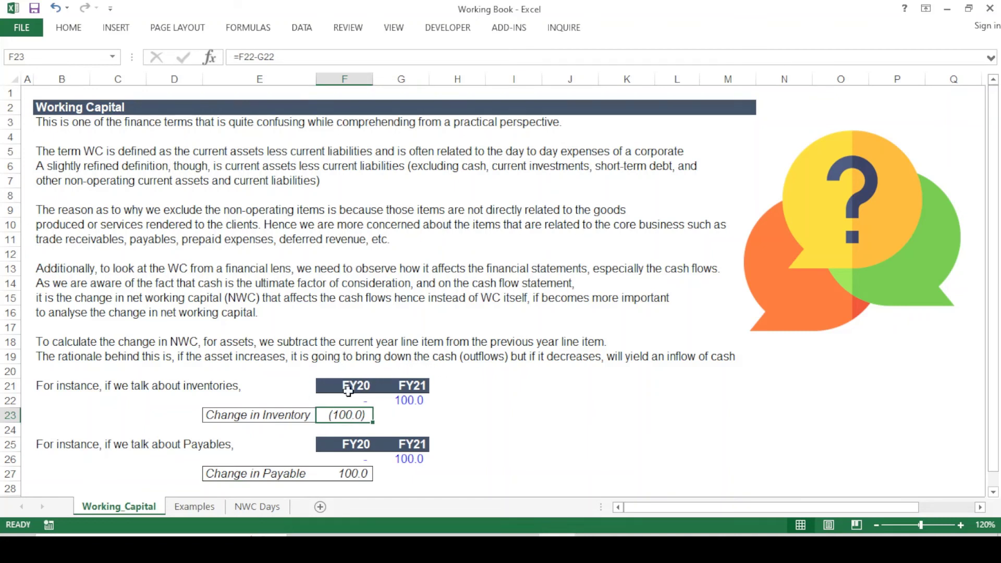
key(F2)
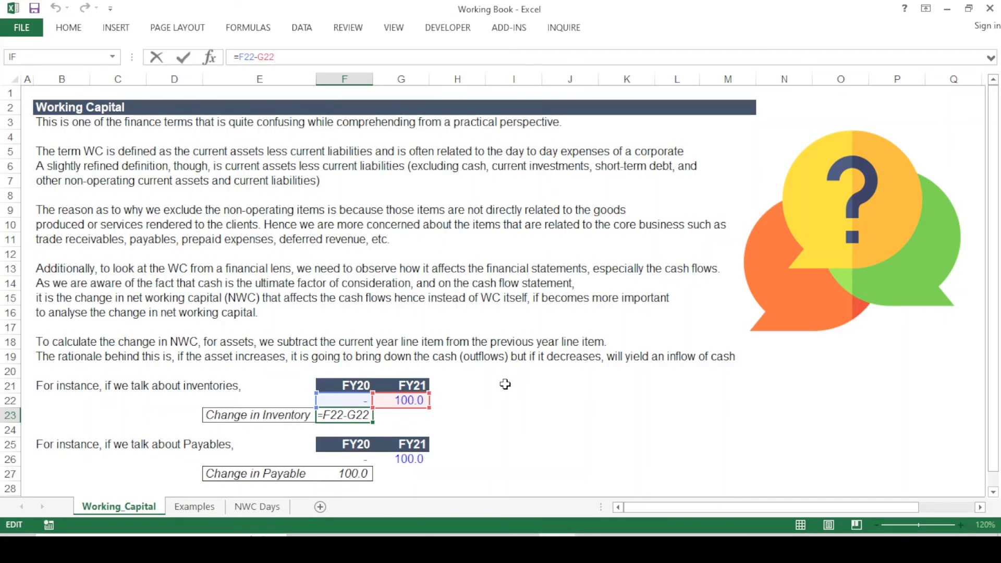
key(ctrl+Return)
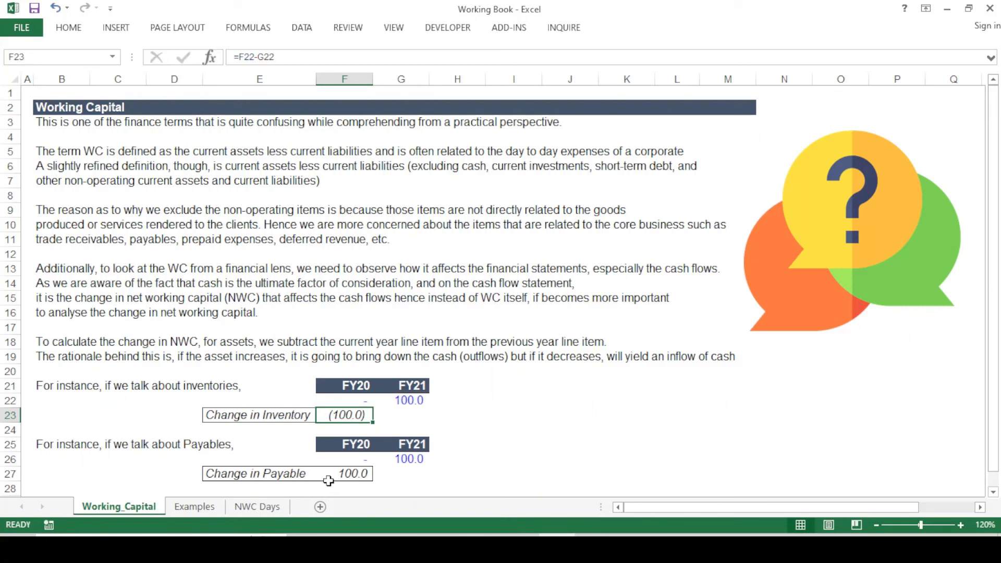
Step: Inspect the cells referenced by the Change in Payable formula, leaving it unchanged
click(344, 470)
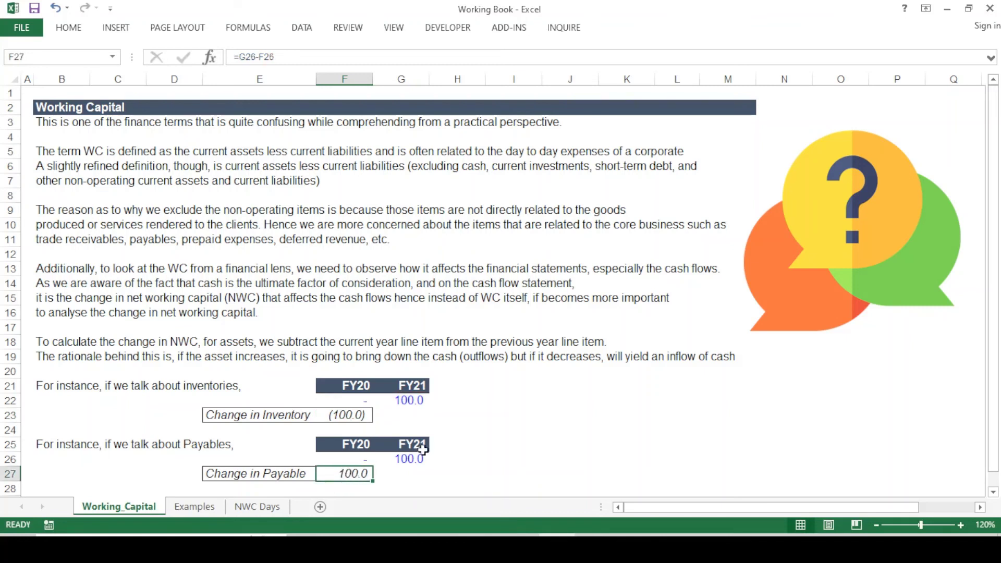
key(F2)
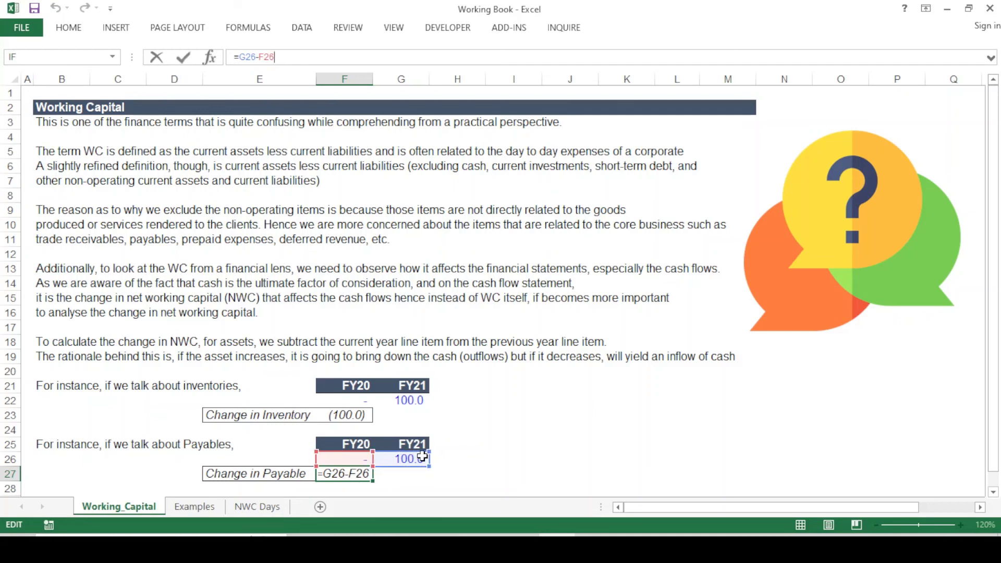
key(ctrl+Return)
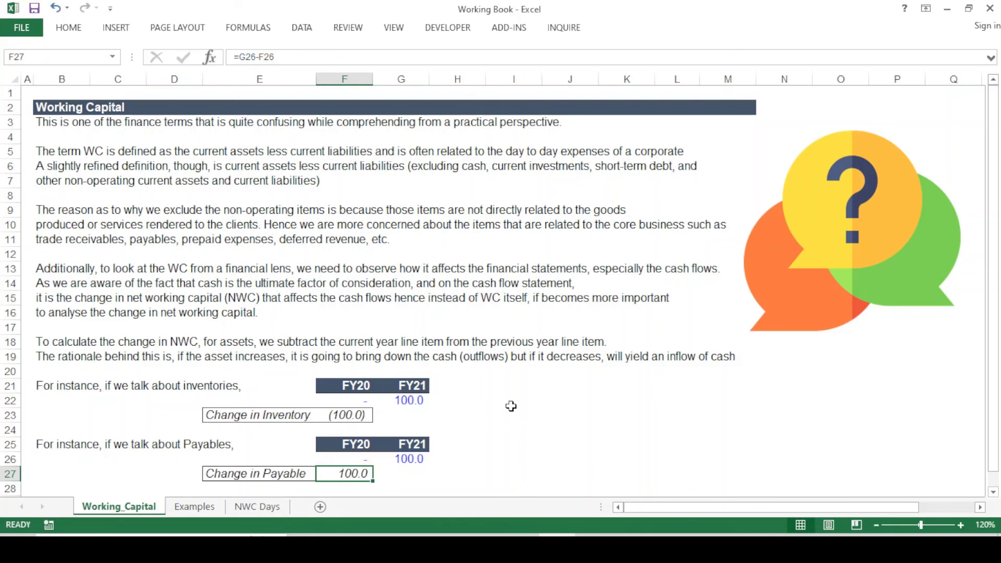
Step: On the Examples sheet, highlight Avenue Supermarts' Increase in inventories row for FY19 to FY22 and select its FY19 figure
key(Home)
key(ctrl+Home)
key(ctrl+Page_Down)
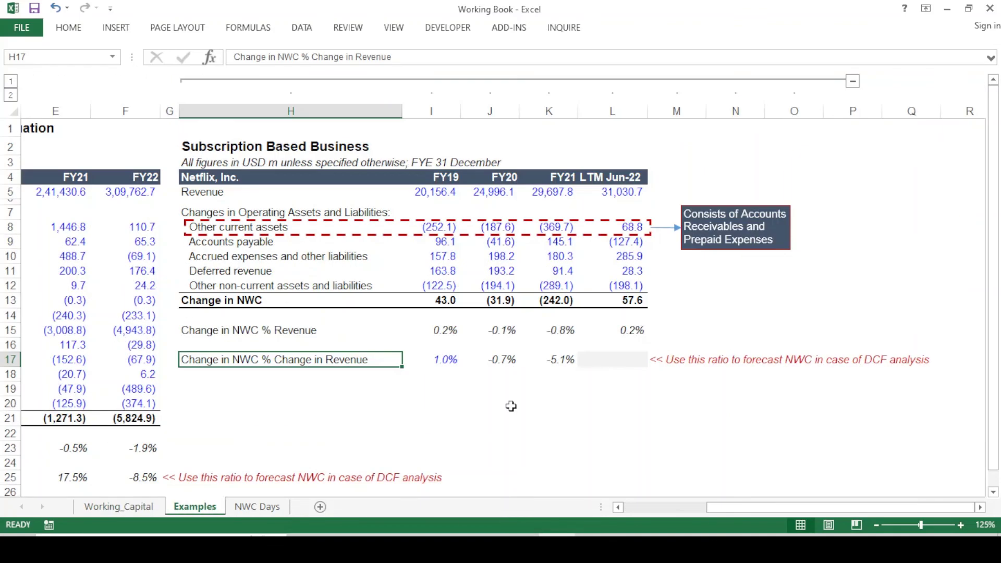
key(Home)
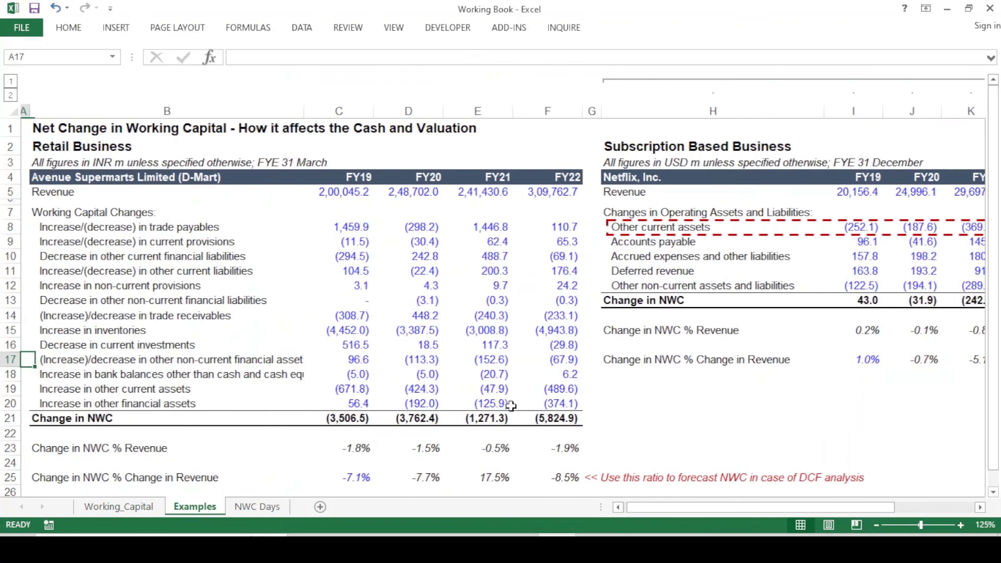
key(Right)
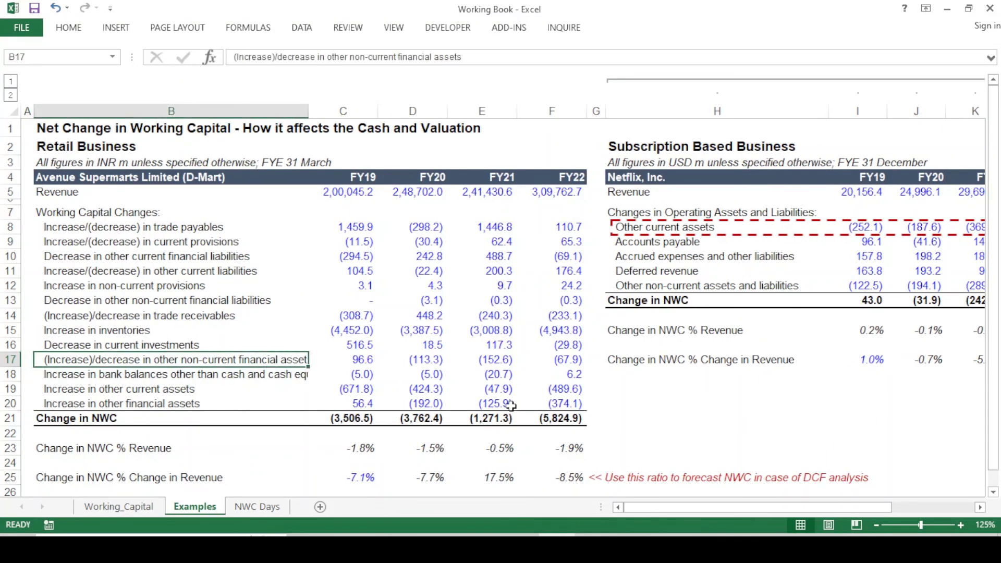
key(Up)
key(Up)
key(ctrl+shift+Right)
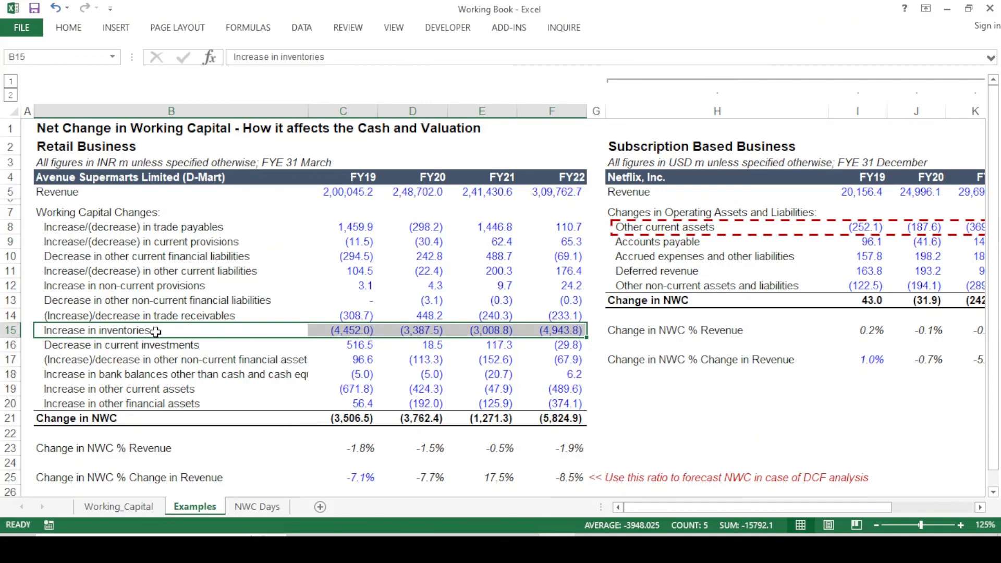
click(351, 331)
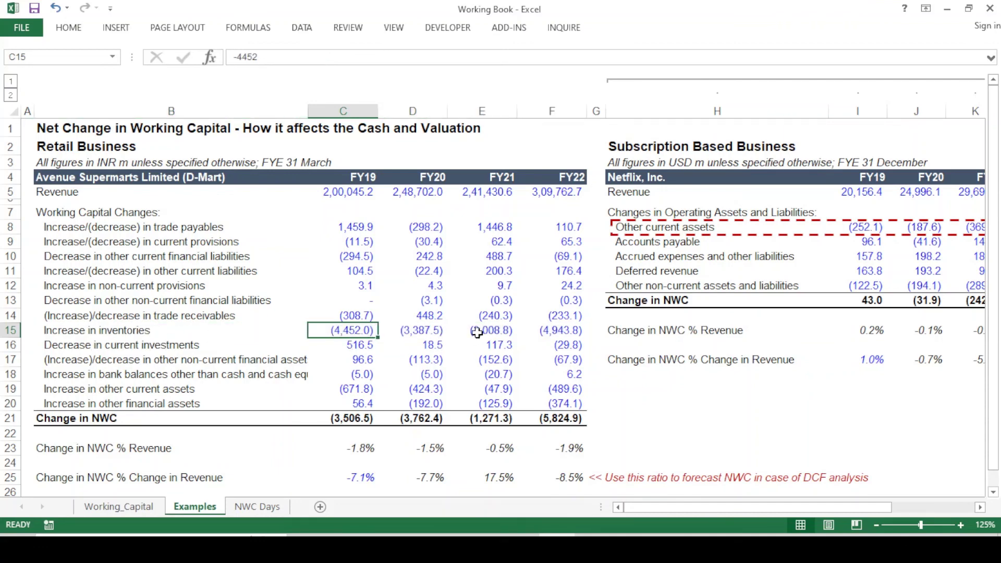
Step: Highlight Netflix's Deferred revenue row from its label through FY19 to LTM Jun-22
click(681, 269)
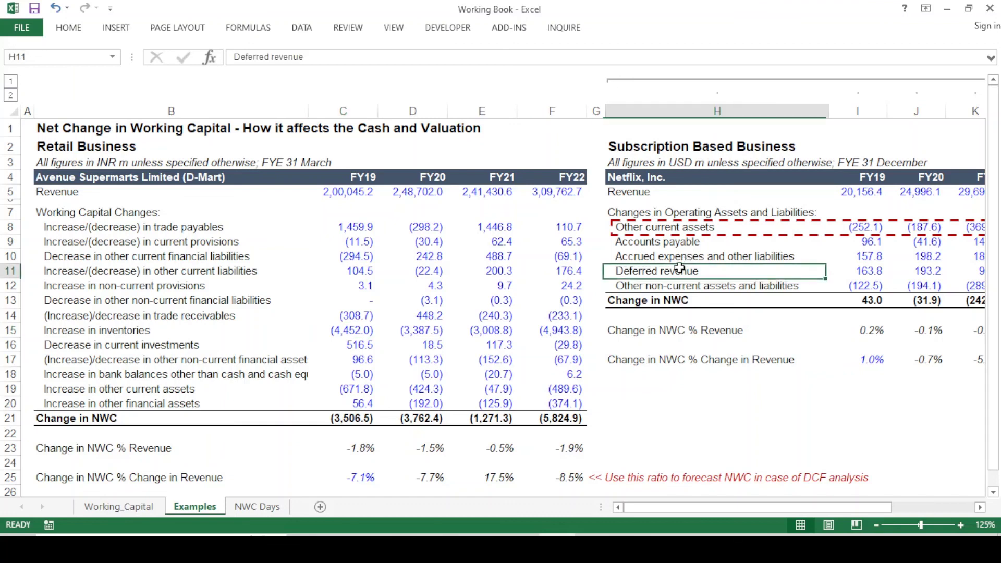
scroll(746, 314, right, 1)
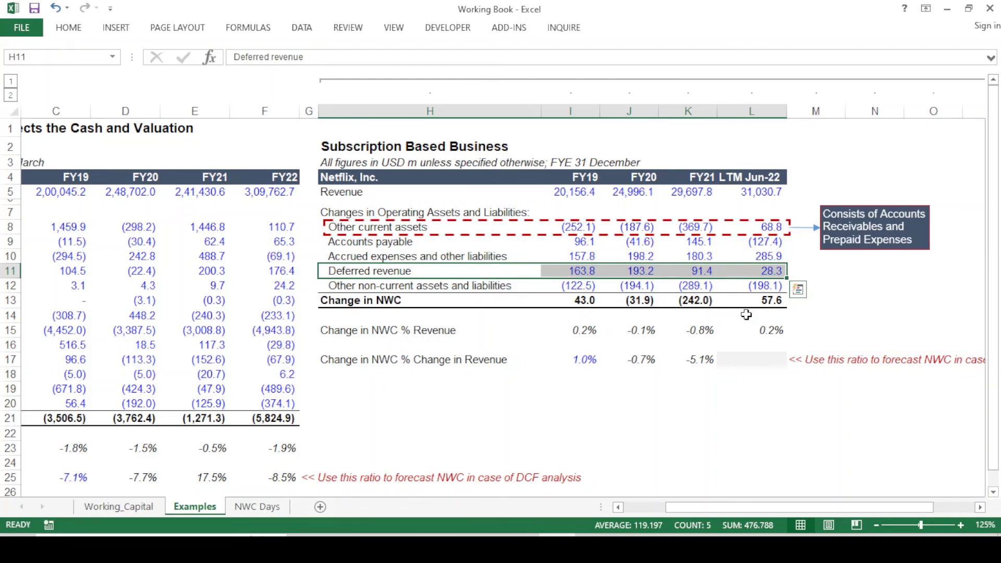
Step: On the NWC Days sheet, highlight the Days Sales Outstanding, Days Inventory Outstanding and Days Payable Outstanding labels
key(ctrl+Page_Down)
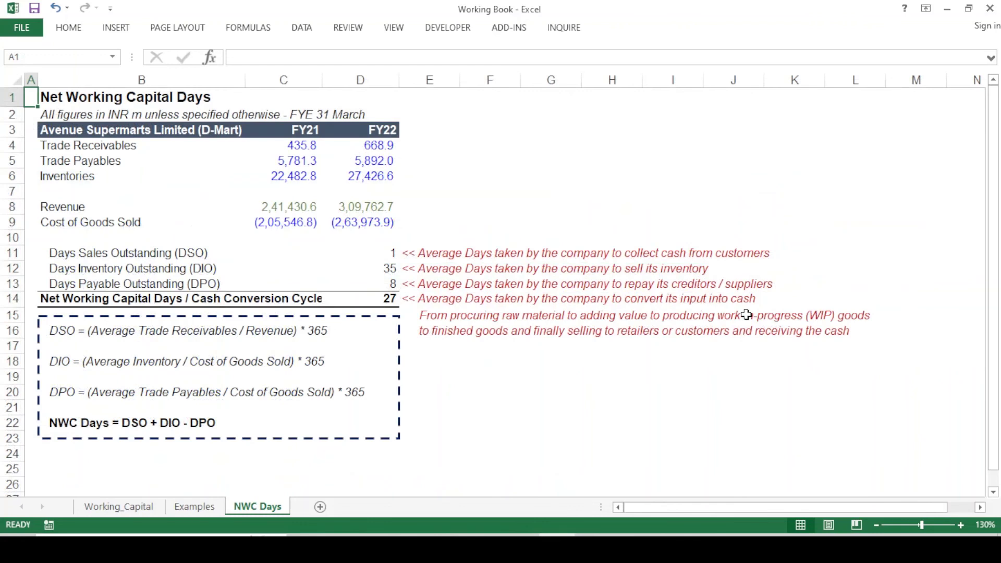
key(Down)
key(Down)
key(Down)
key(Down)
key(Down)
key(Down)
key(Down)
key(Down)
key(Down)
key(Down)
key(Right)
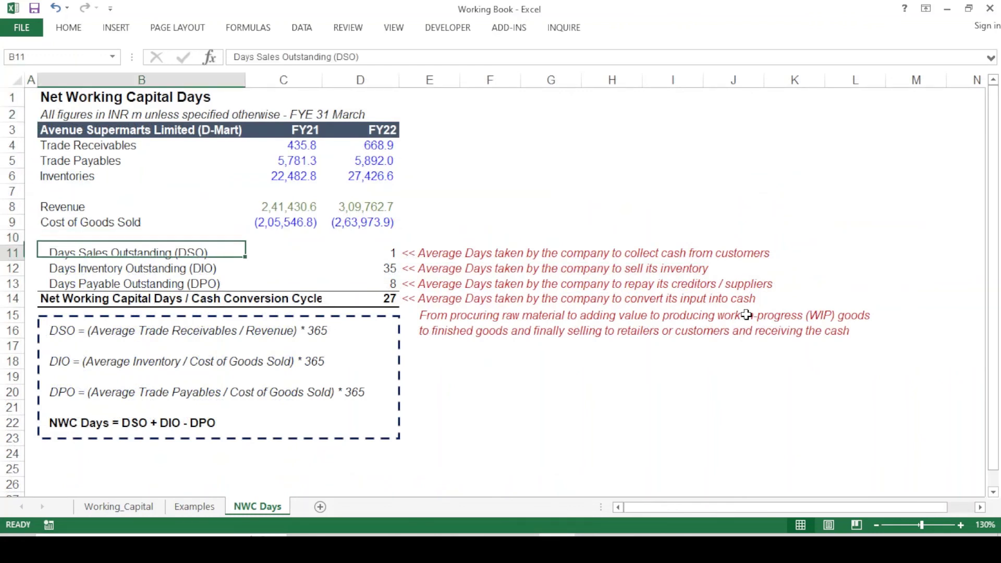
key(shift+Down)
key(shift+Down)
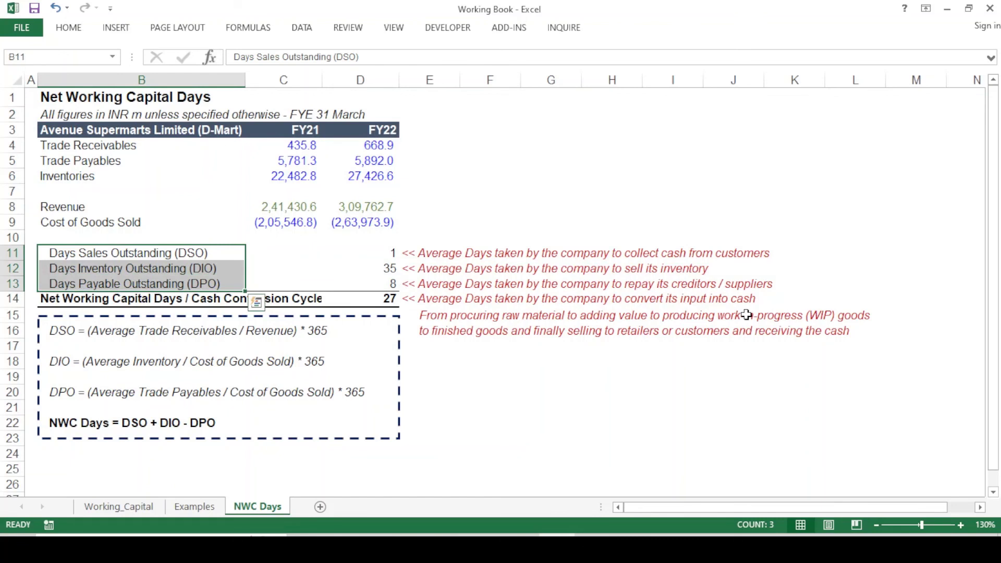
Step: Go through the FY22 DSO, DIO and DPO results down to the Net Working Capital Days figure and its explanatory note
key(Right)
key(Right)
key(Right)
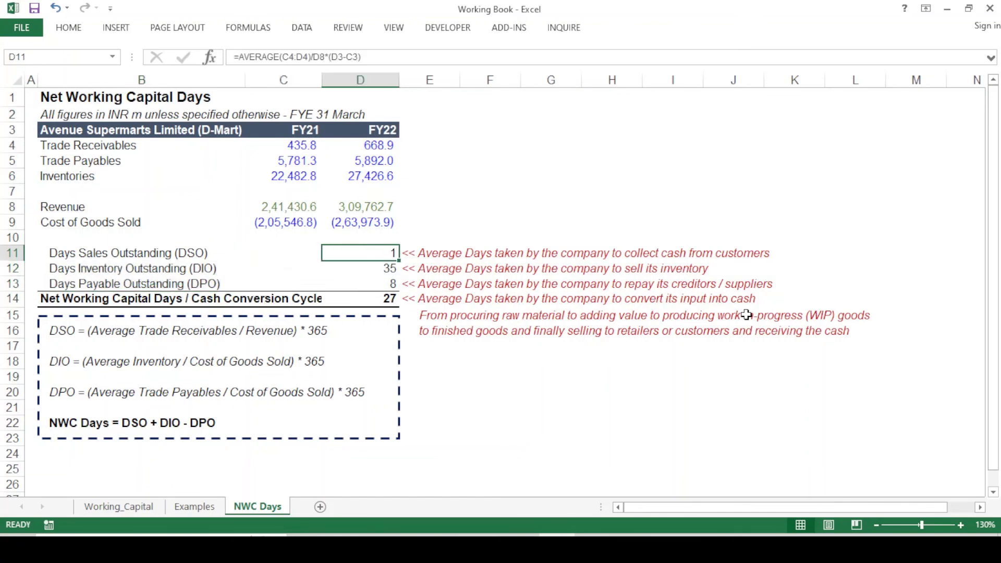
key(Down)
key(Down)
key(Down)
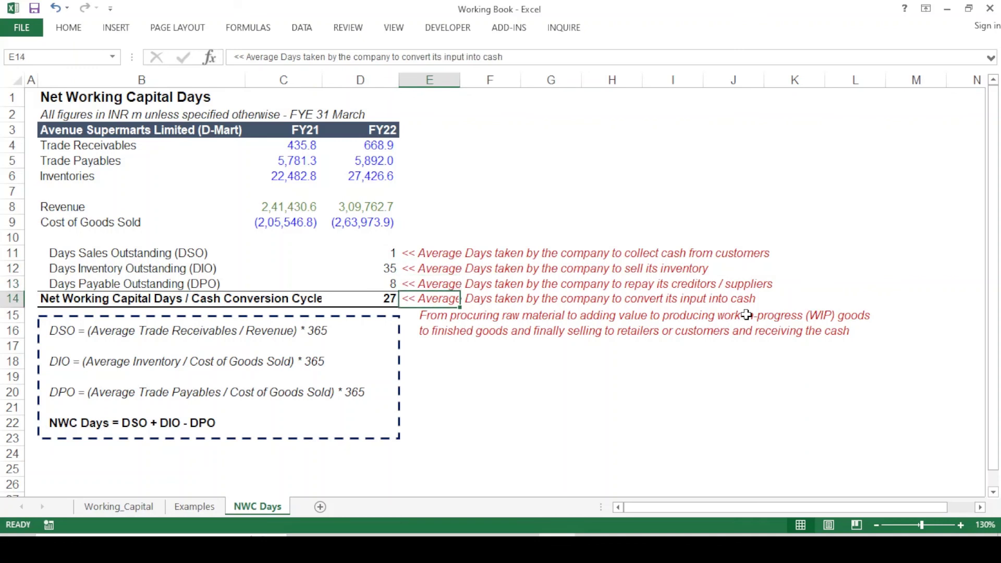
key(Left)
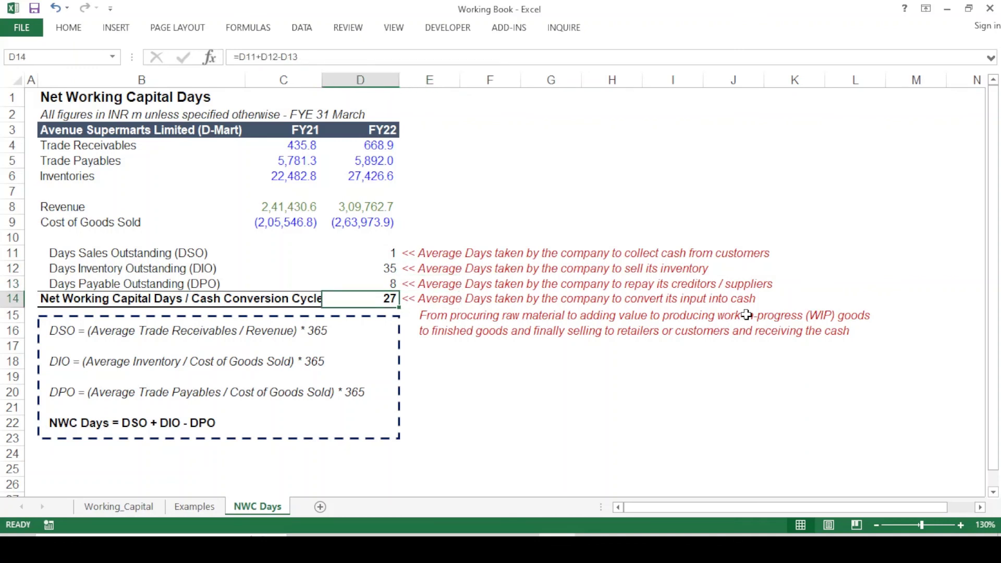
Step: Inspect the FY22 formulas again, from Days Sales Outstanding down to Net Working Capital Days
key(Up)
key(Up)
key(Up)
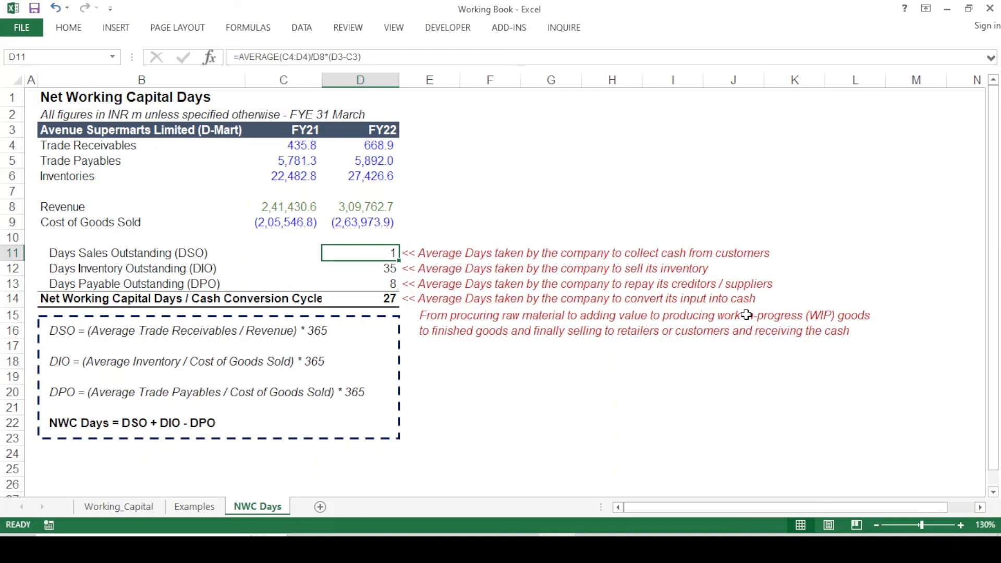
key(Down)
key(Down)
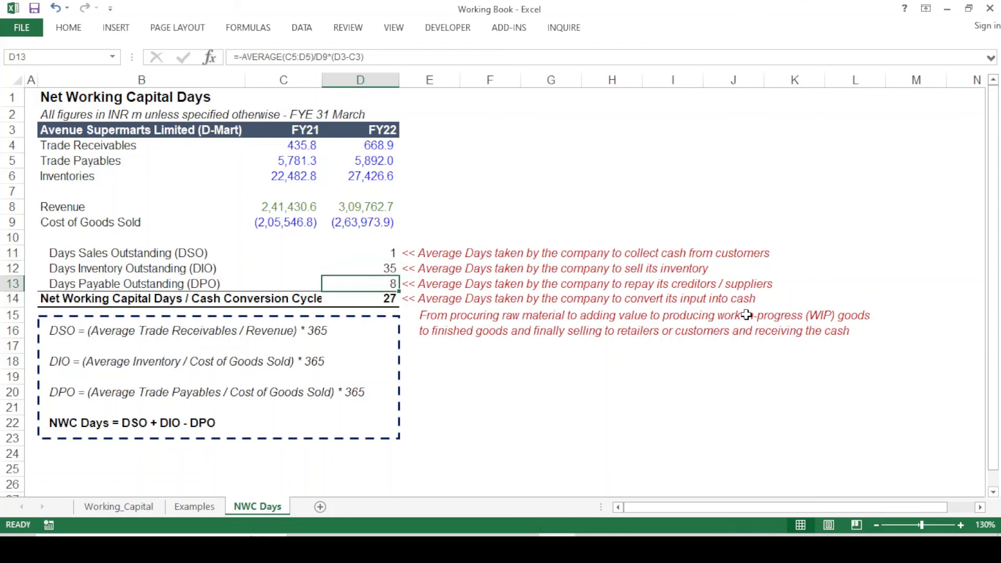
key(Down)
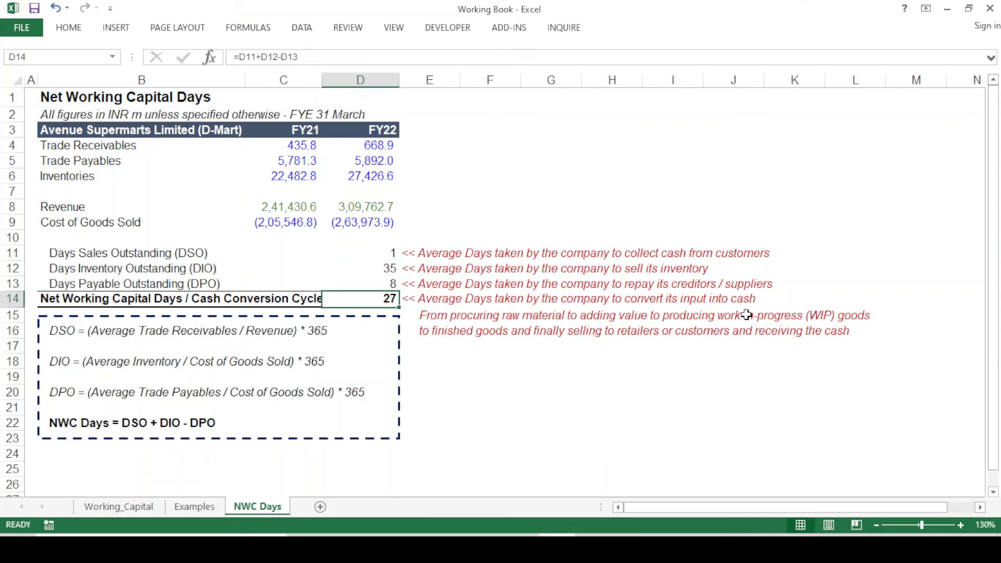
Step: Review the Net Working Capital Days / Cash Conversion Cycle row across its label, FY22 figure and explanation
key(Left)
key(Left)
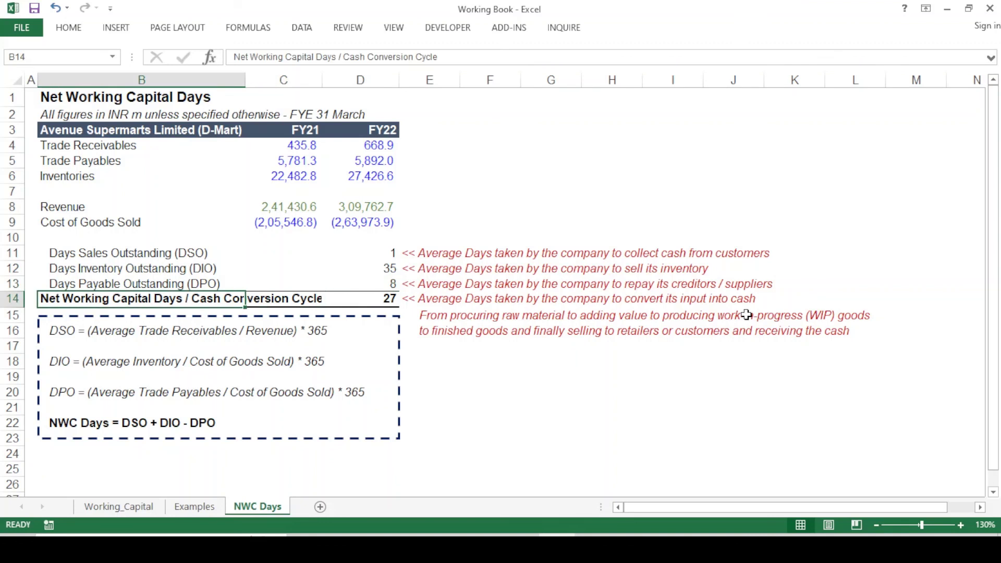
key(Right)
key(Right)
key(Right)
key(Left)
key(Left)
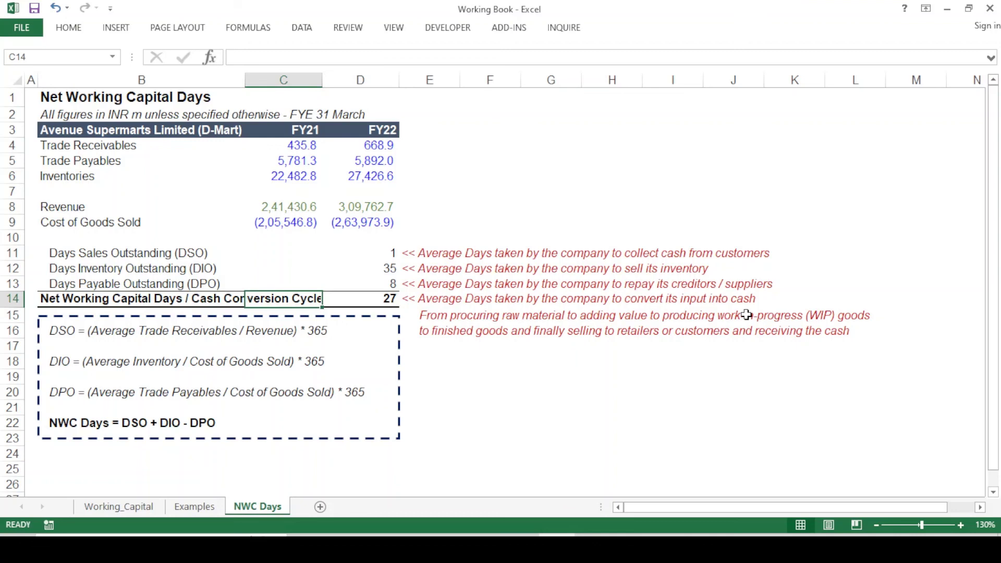
Step: Reset the NWC Days sheet's selection to cell A1 and return to the Working_Capital sheet
key(Left)
key(Up)
key(Up)
key(Up)
key(ctrl+Home)
key(ctrl+Page_Up)
key(ctrl+Page_Up)
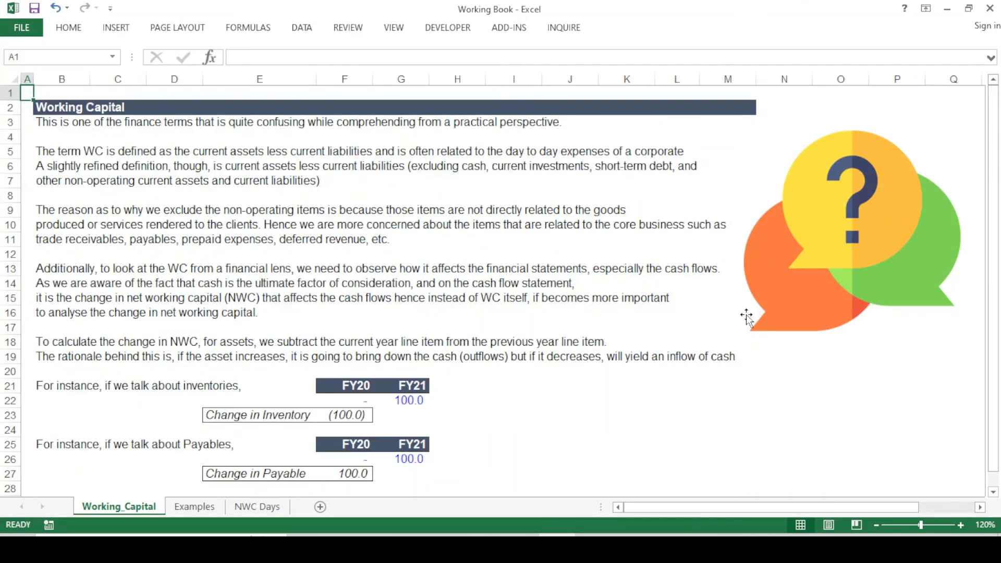